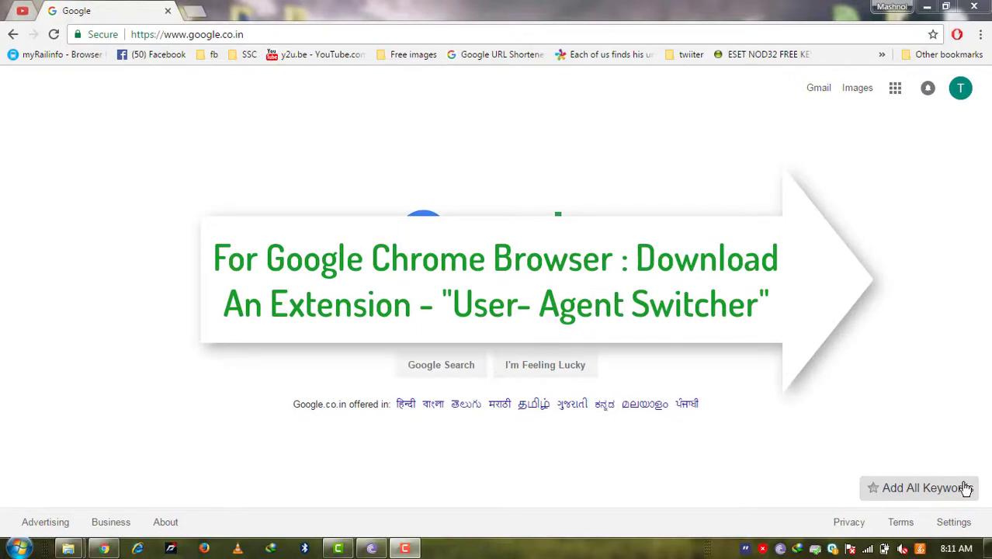
Step: In a new tab, Google 'user agent switcher for chrome' and open its Chrome Web Store result
key(ctrl+t)
text(User)
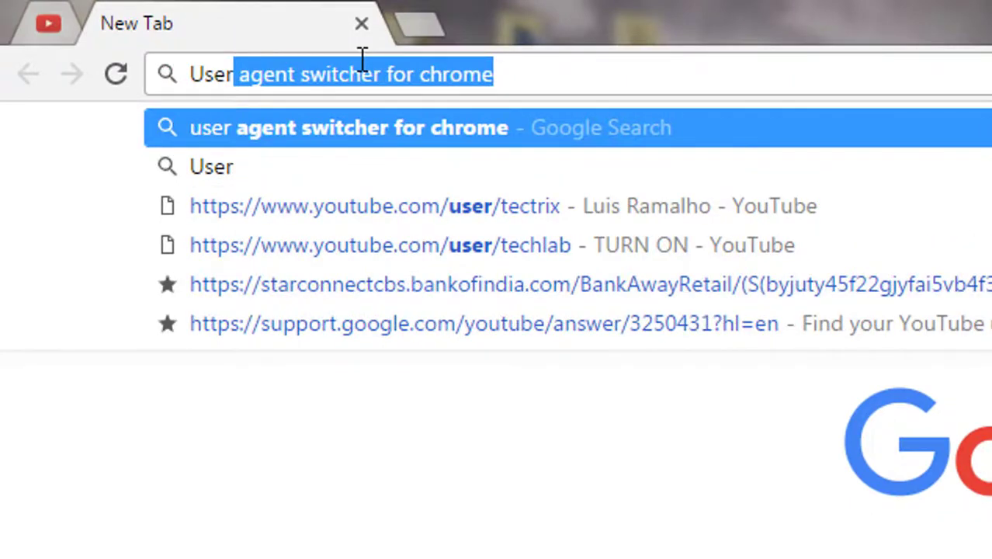
key(Return)
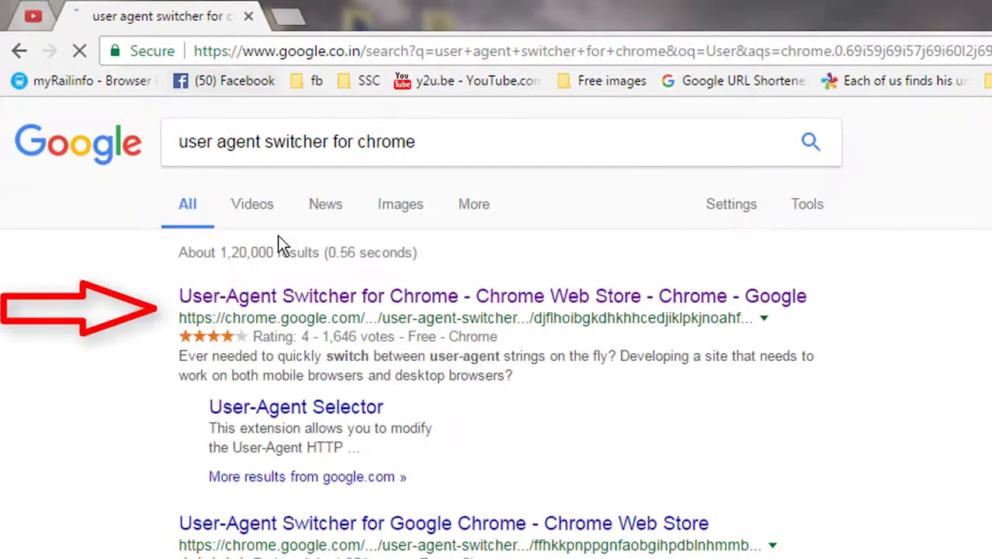
click(423, 297)
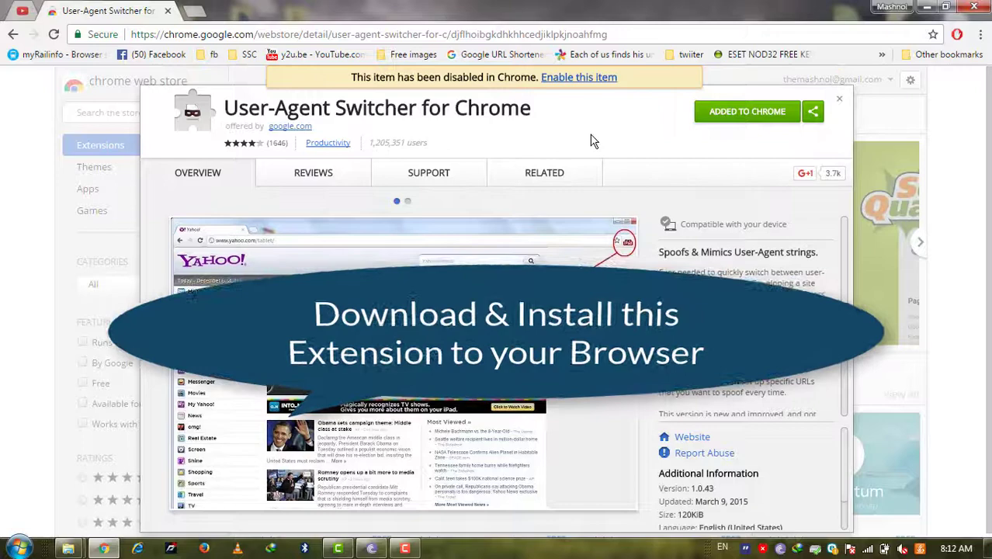
Step: Enable the User-Agent Switcher extension and set it to iOS > iPad
click(585, 79)
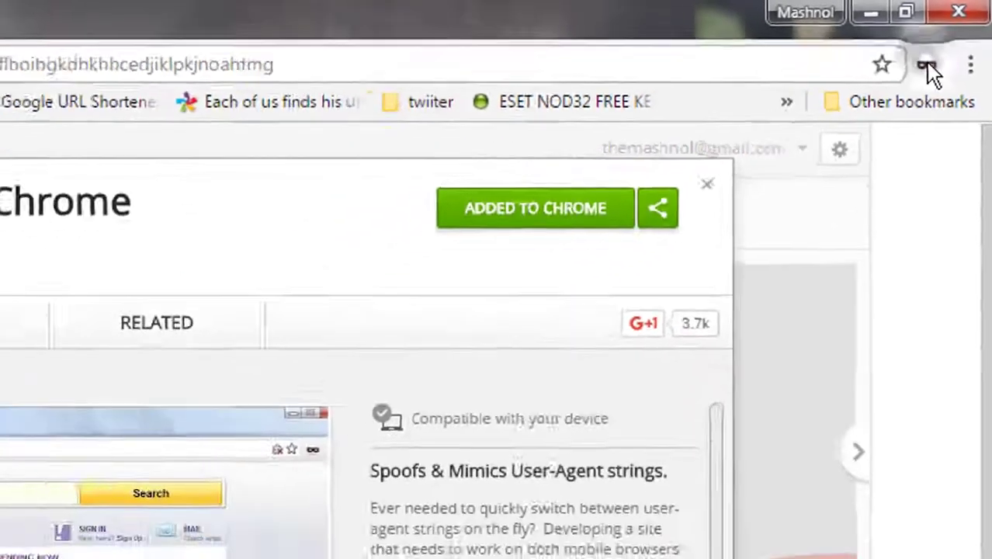
click(928, 61)
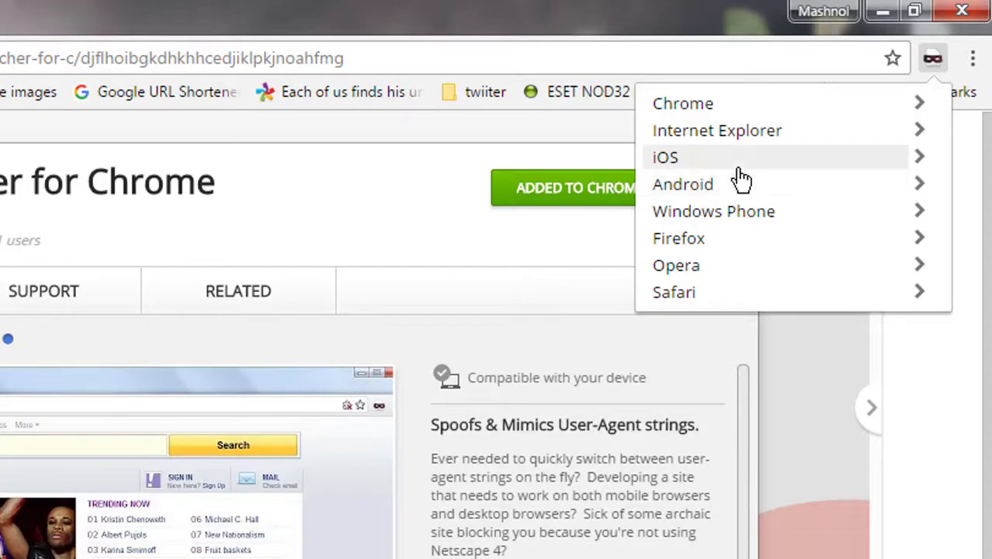
click(676, 158)
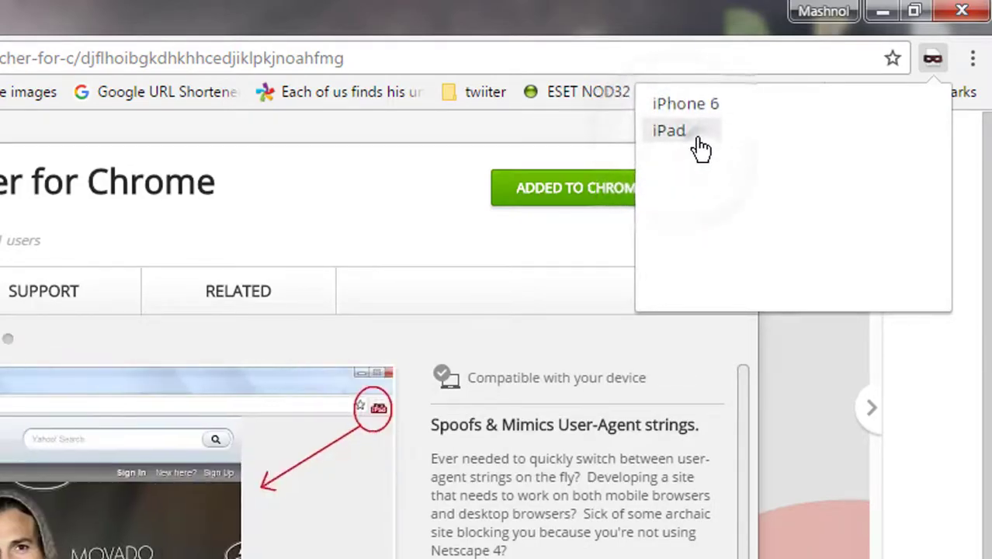
click(693, 134)
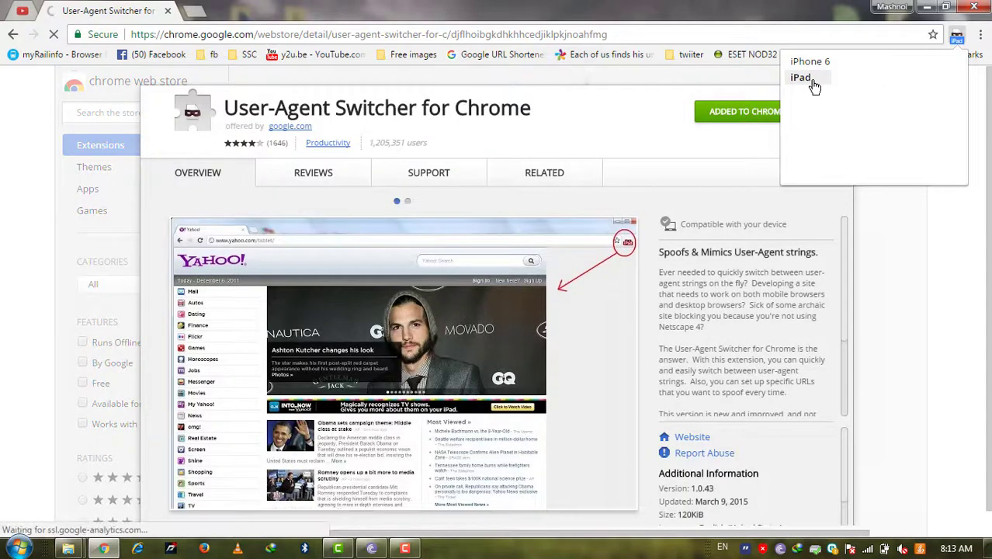
Step: Load facebook.com in a new blank tab
click(194, 11)
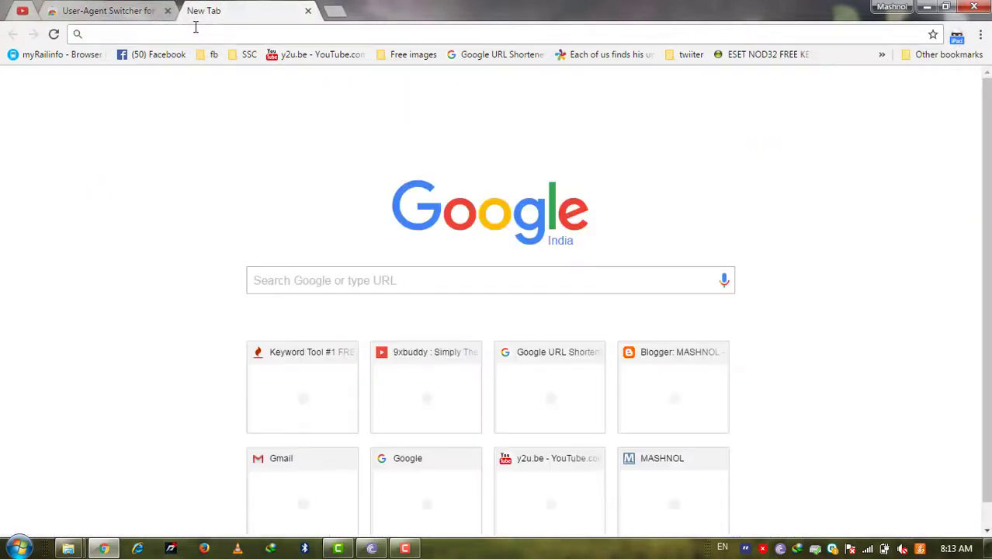
text(facebook.com)
key(Return)
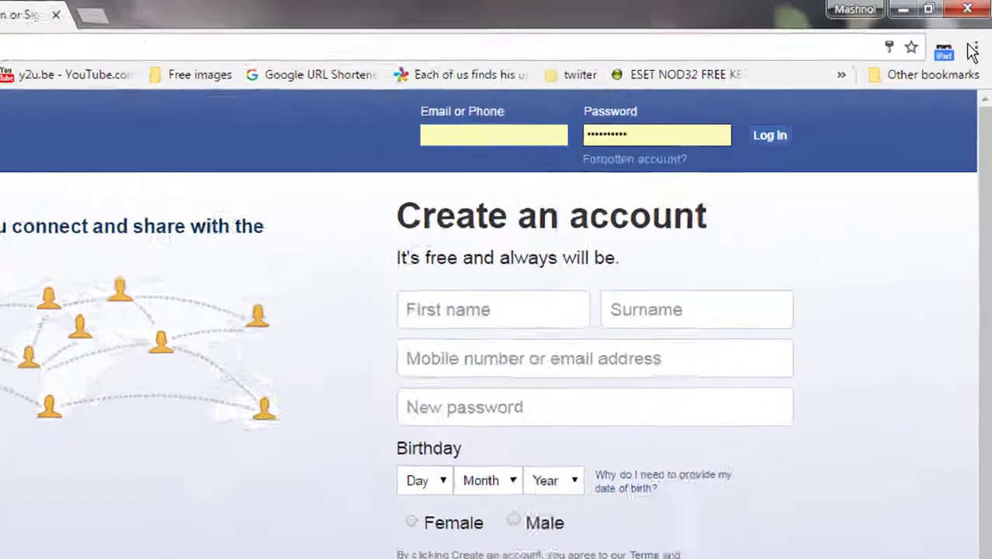
Step: Set the User-Agent Switcher to iOS > iPhone 6 to get Facebook's mobile login
click(956, 37)
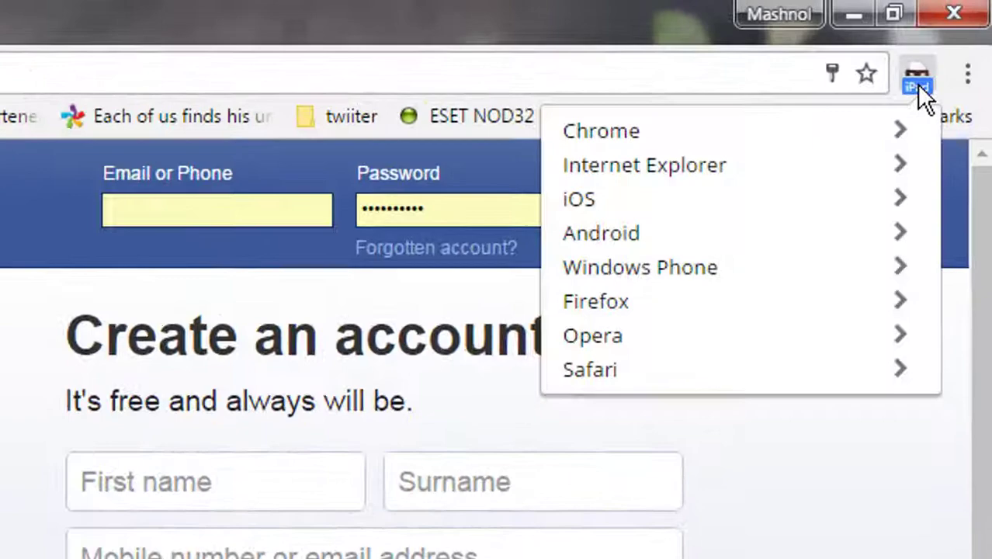
click(632, 204)
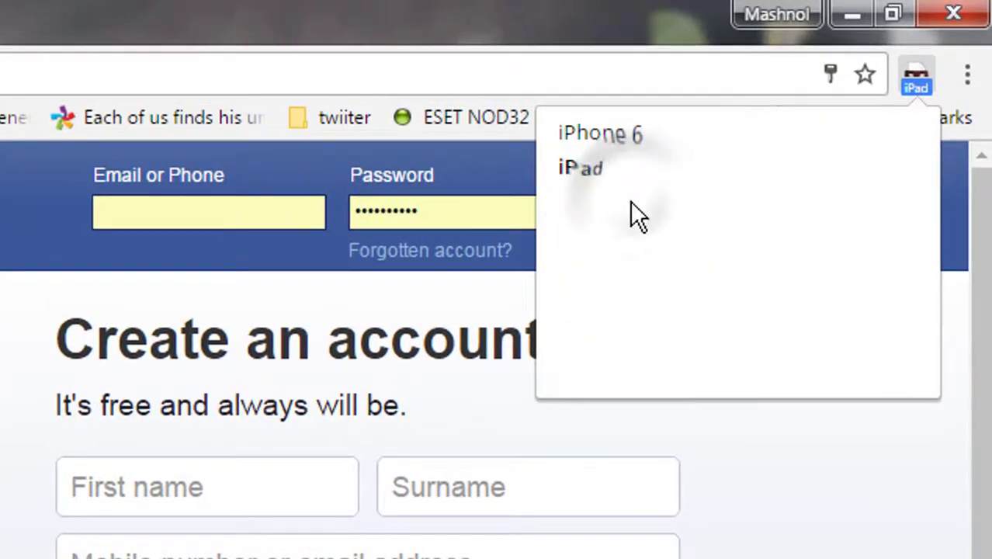
click(625, 148)
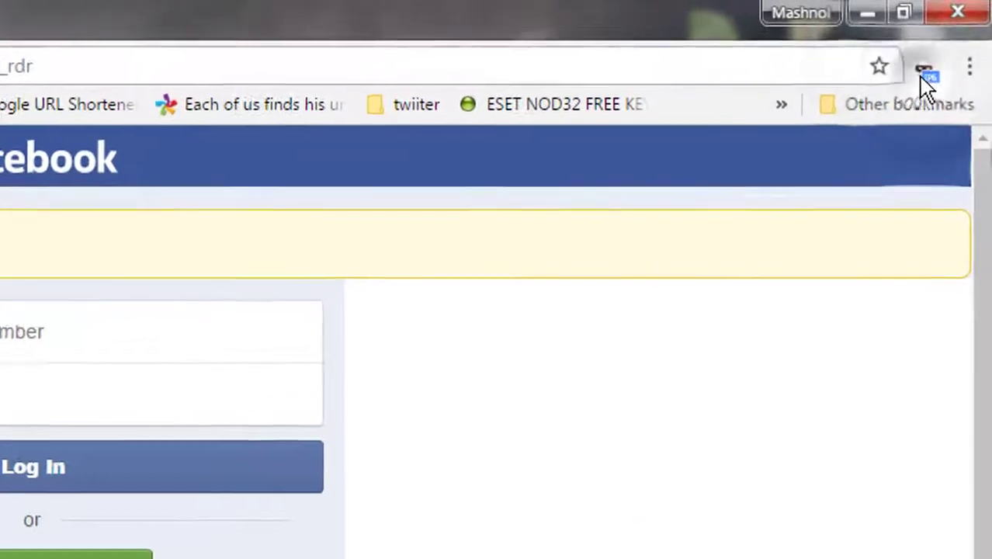
Step: Set the User-Agent Switcher to Android > Android KitKat
click(955, 36)
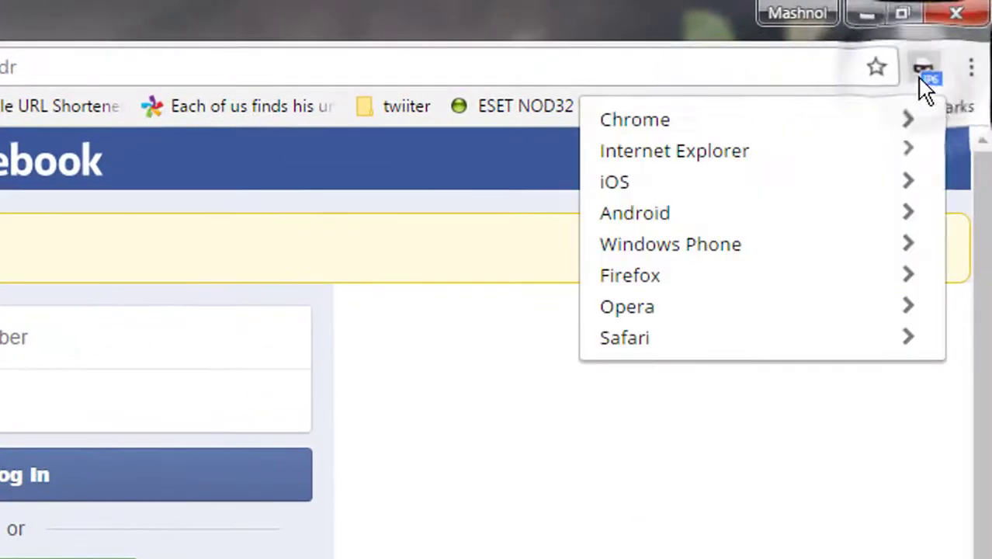
click(670, 221)
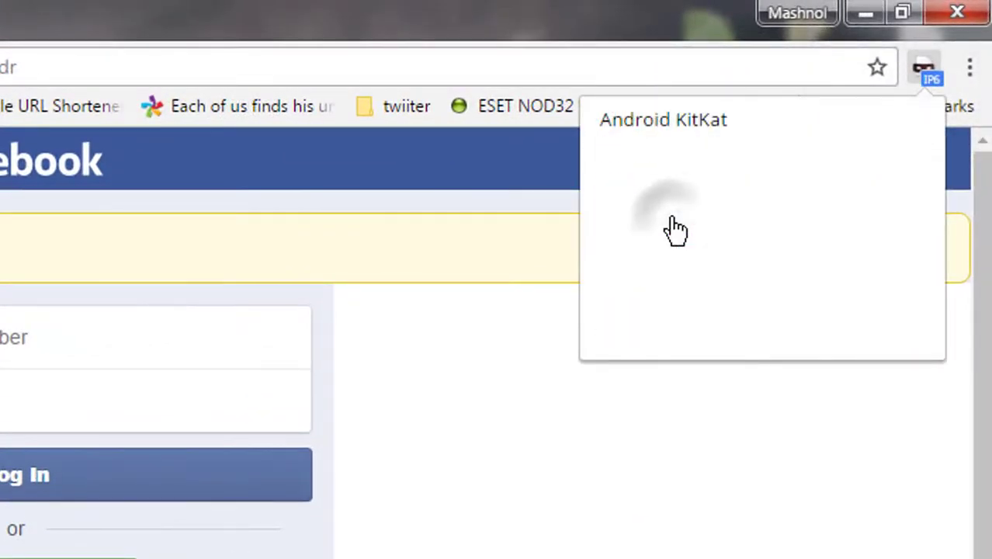
click(681, 133)
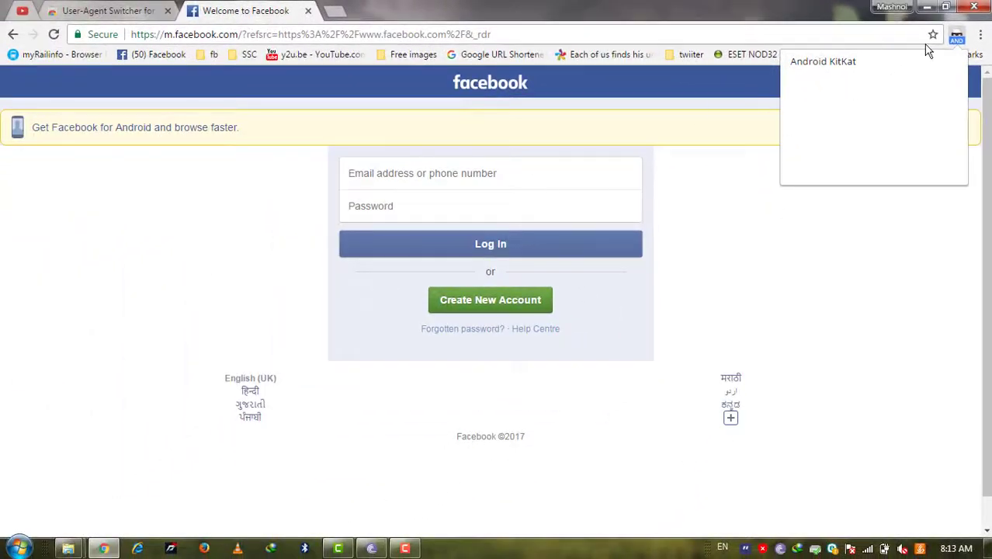
click(958, 37)
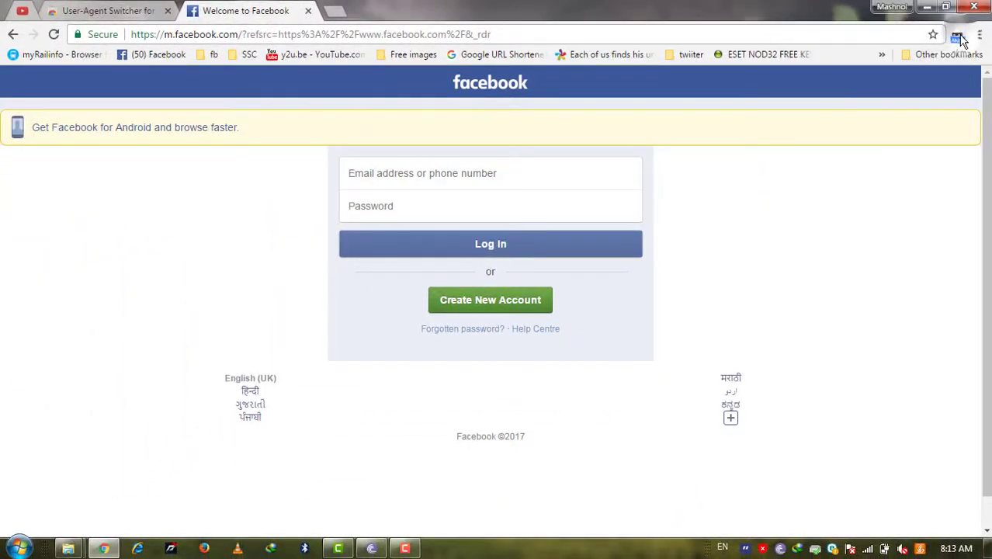
Step: Open a new tab, glance back at Facebook, then return to the new tab
click(342, 13)
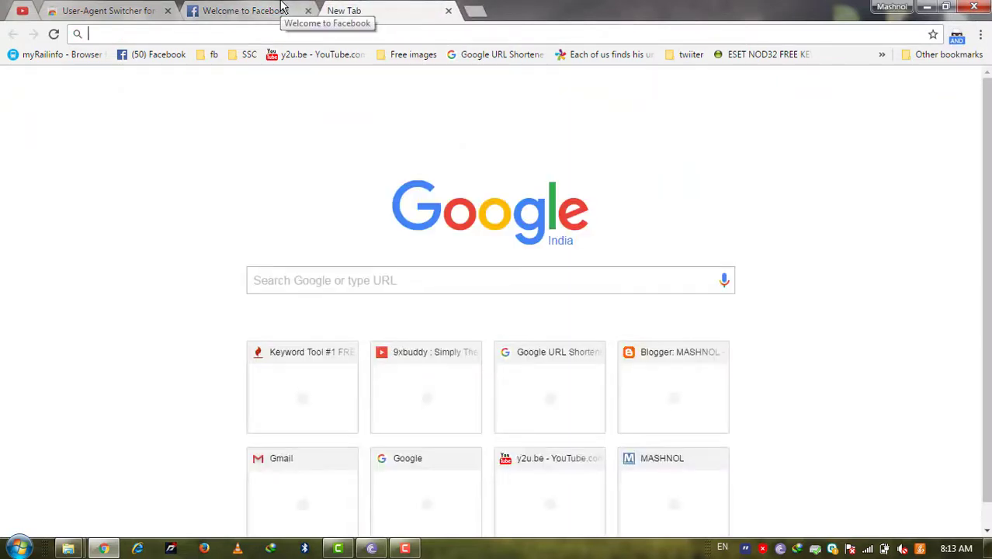
click(282, 10)
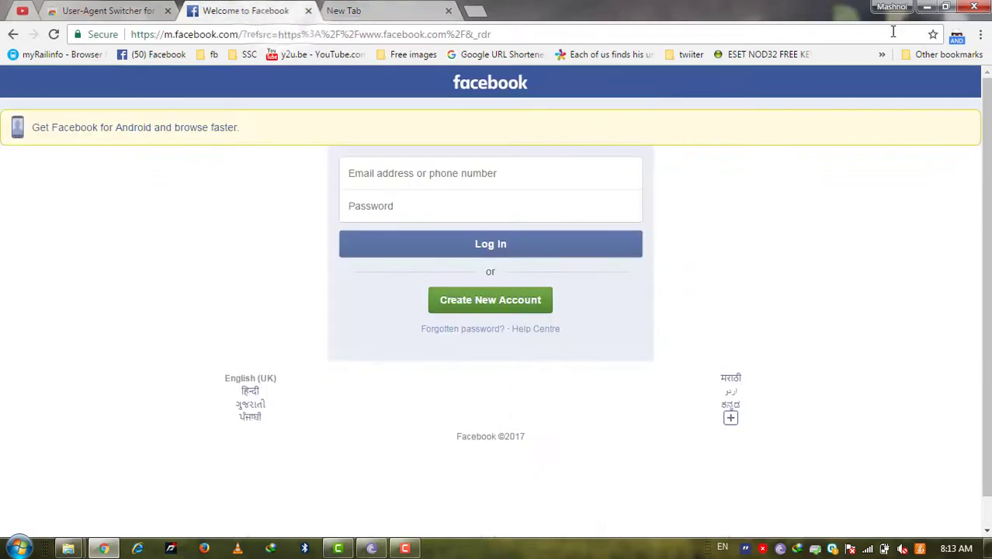
click(394, 10)
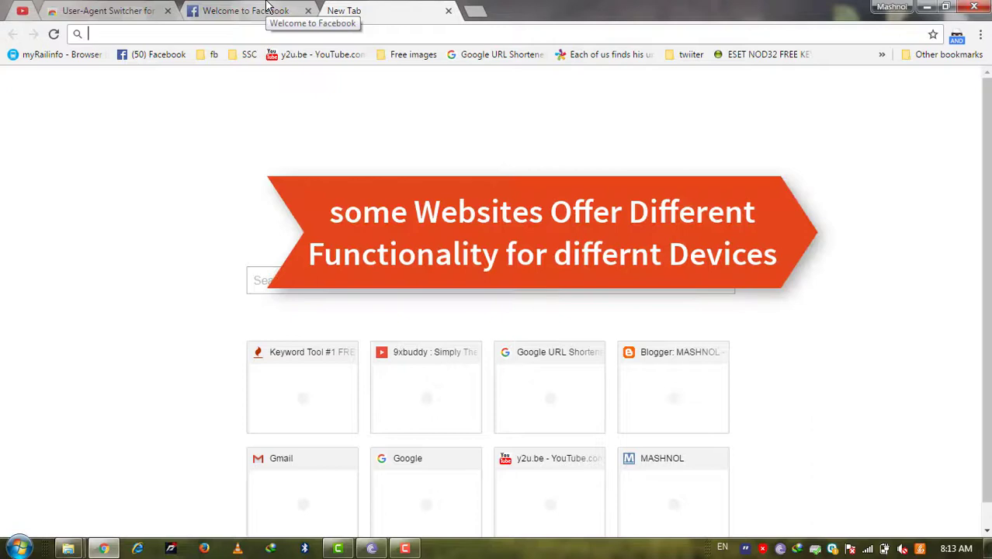
Step: Switch the user agent to Windows Phone 8 and load extratorrent.cc
click(956, 41)
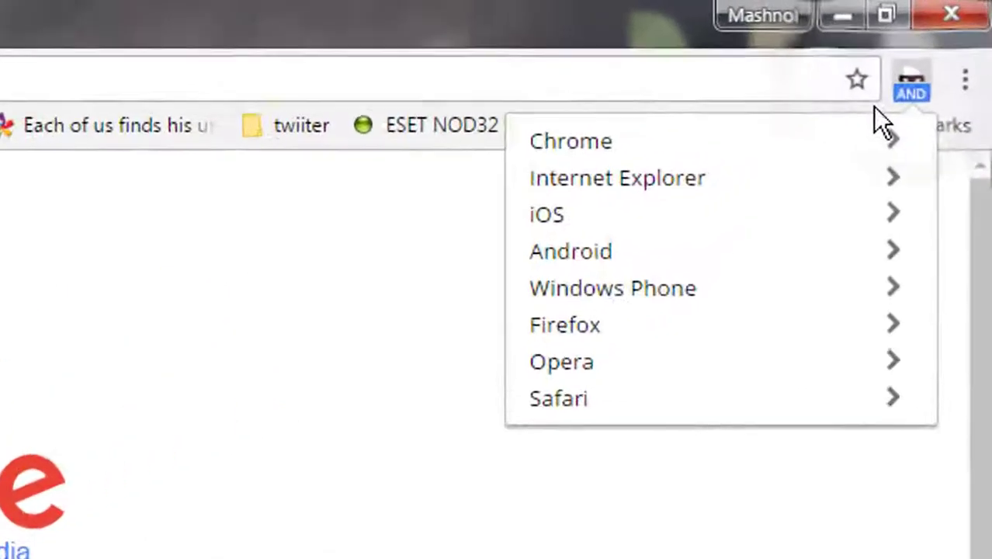
click(613, 304)
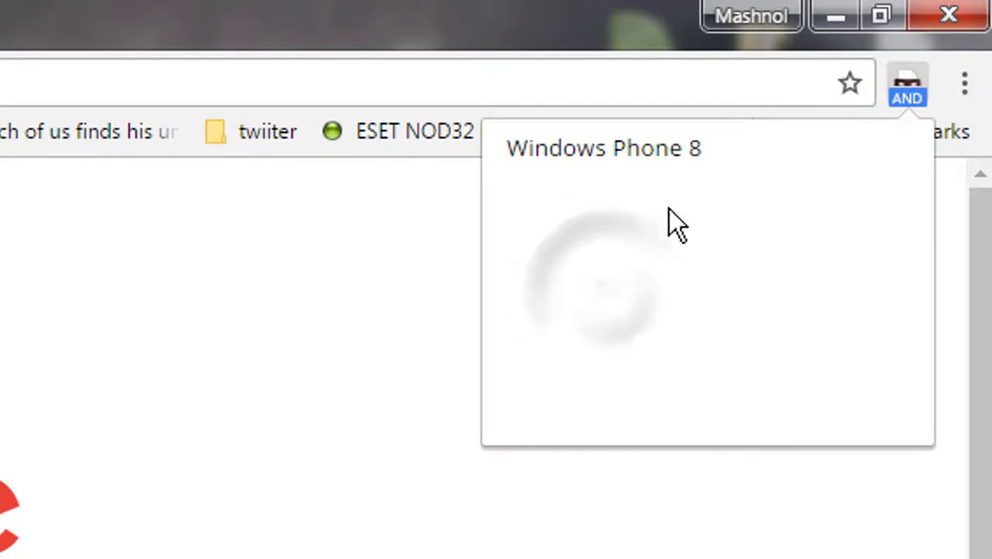
click(665, 150)
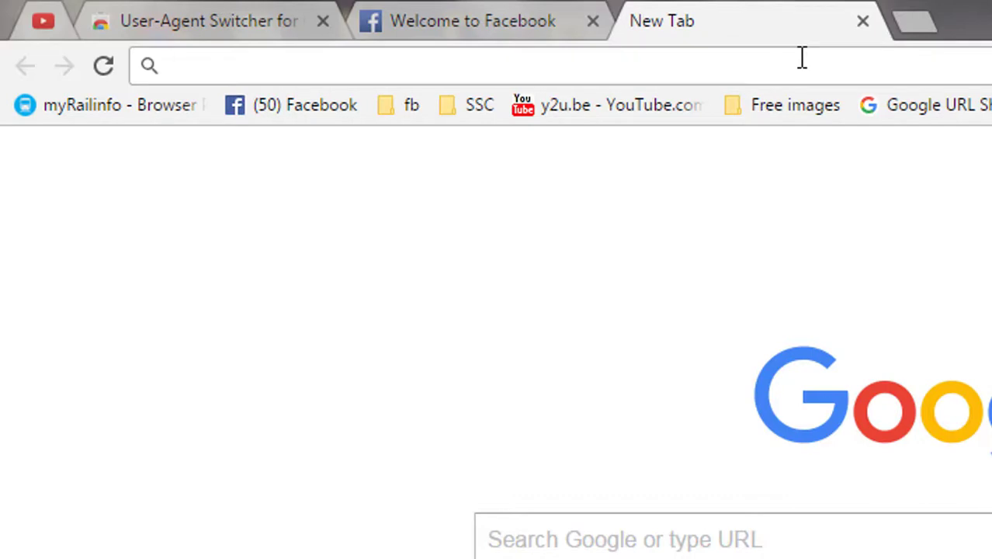
text(extra.)
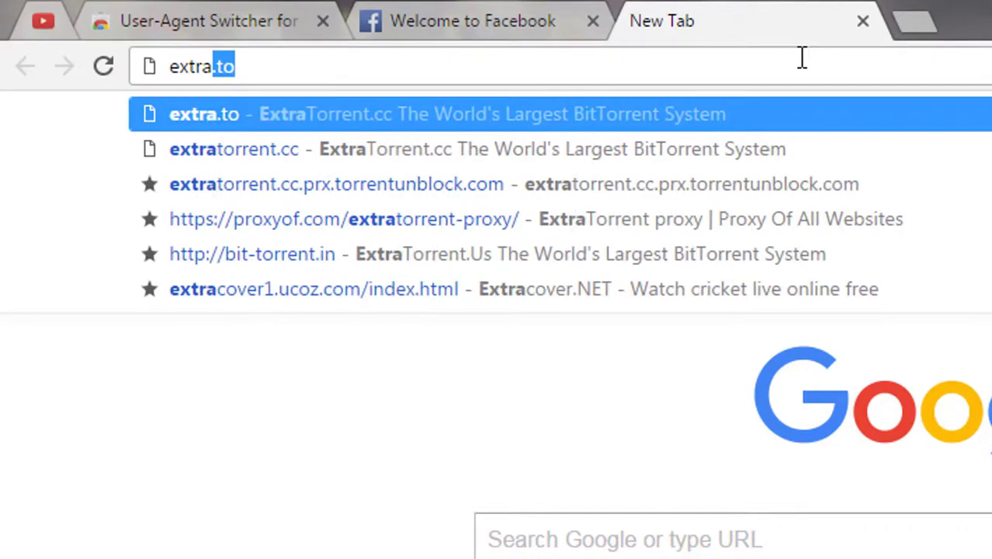
text(torrent.,)
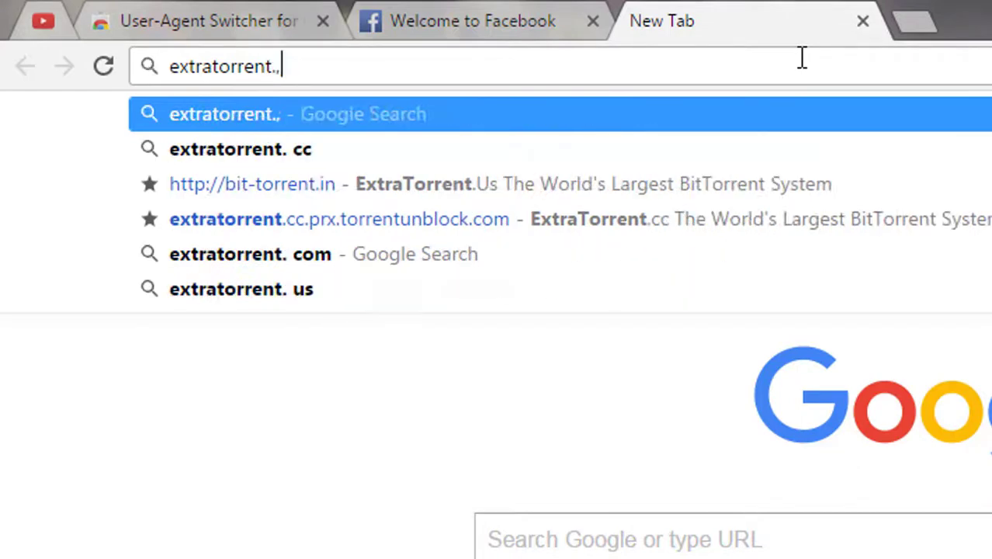
text(cc)
key(Return)
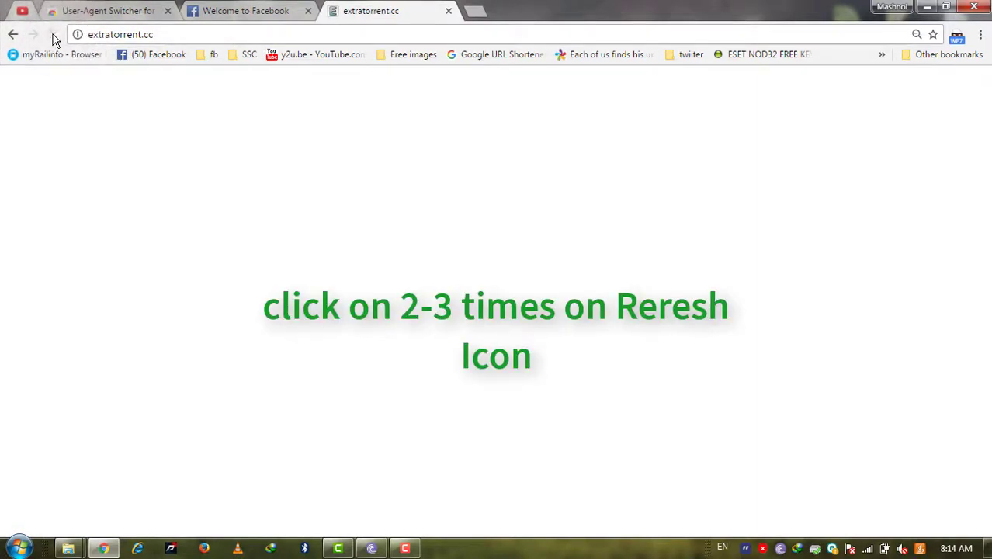
Step: Reload ExtraTorrent twice until its homepage loads, then select and deselect its address
click(54, 36)
click(54, 37)
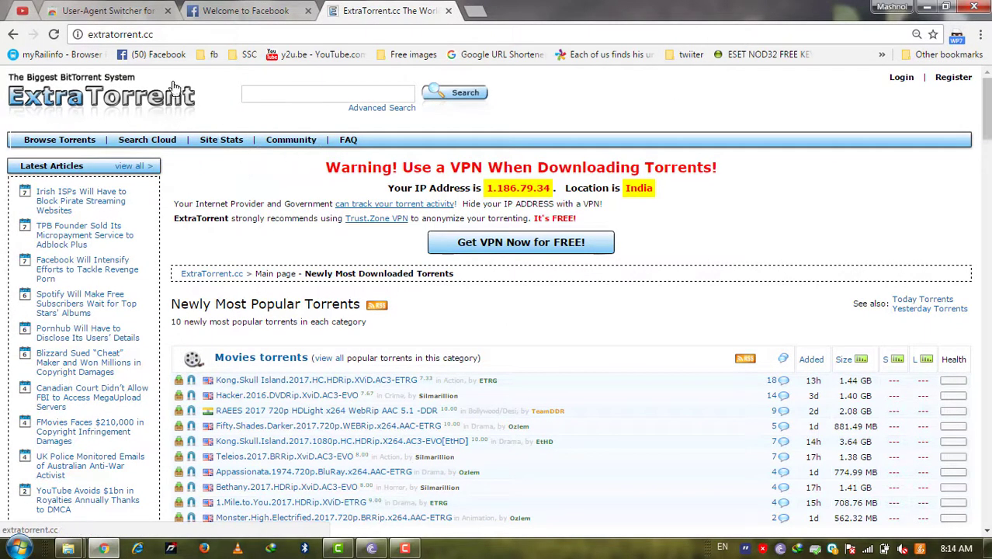
click(175, 34)
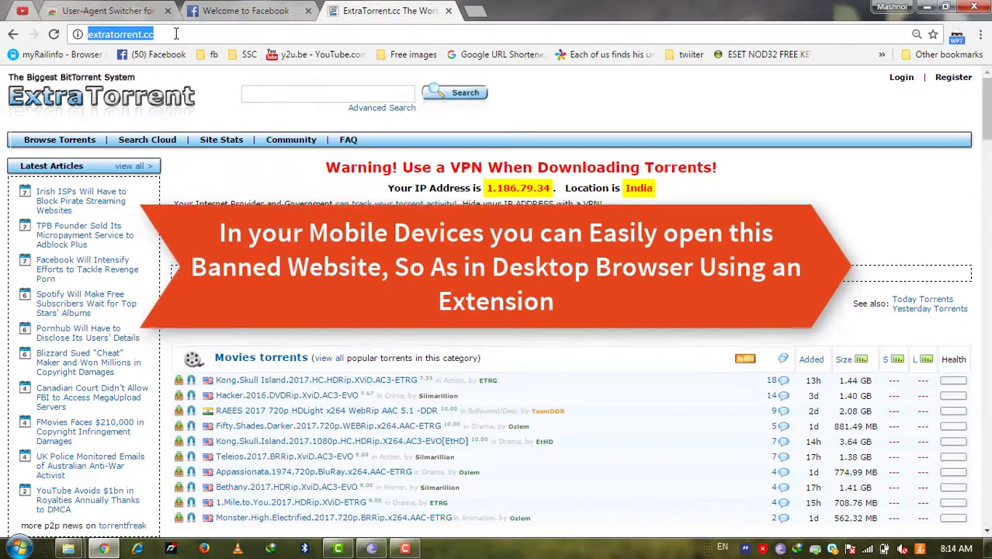
click(176, 35)
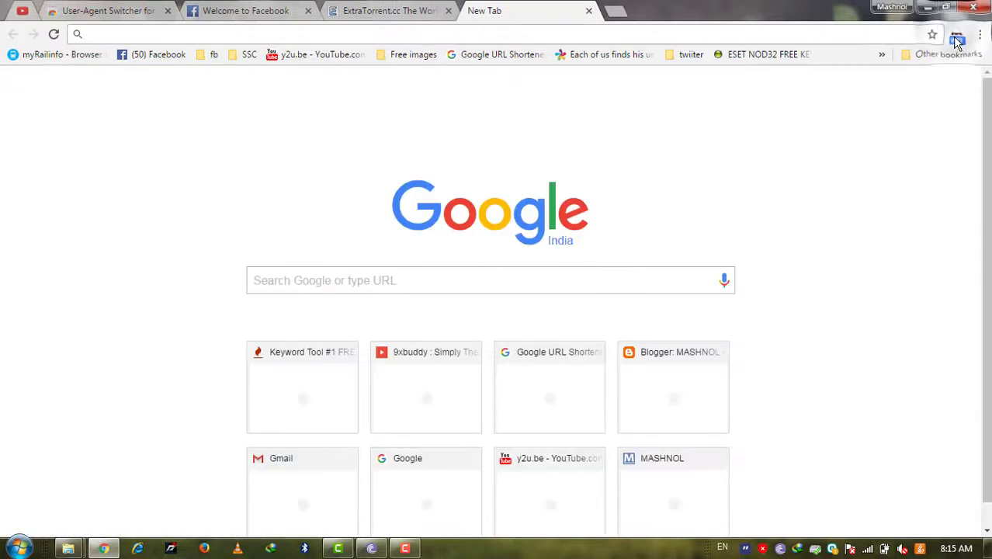
Step: Reset the User-Agent Switcher to the Default user agent
click(957, 39)
click(862, 62)
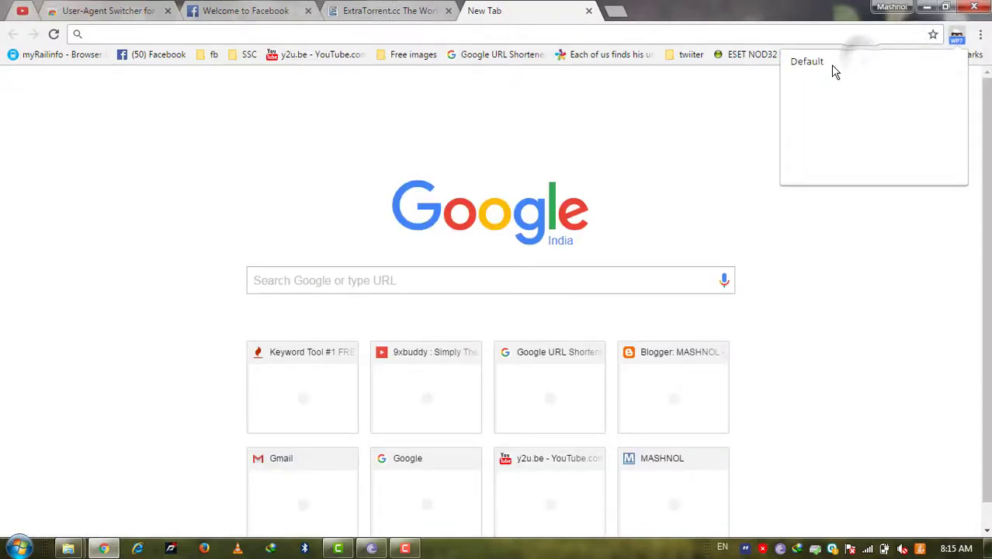
click(808, 65)
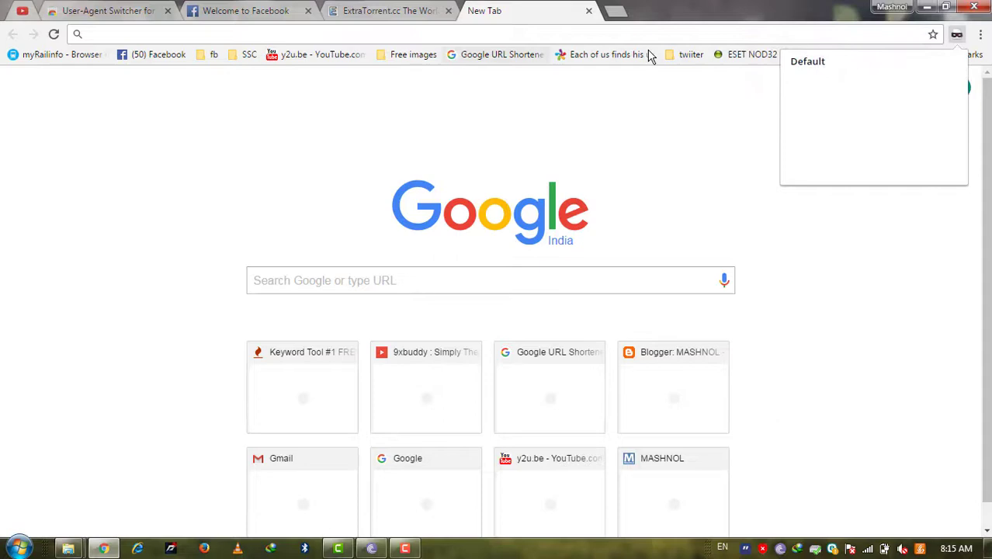
Step: Revisit the ExtraTorrent tab, minimize Chrome, and launch Firefox from the taskbar
click(388, 11)
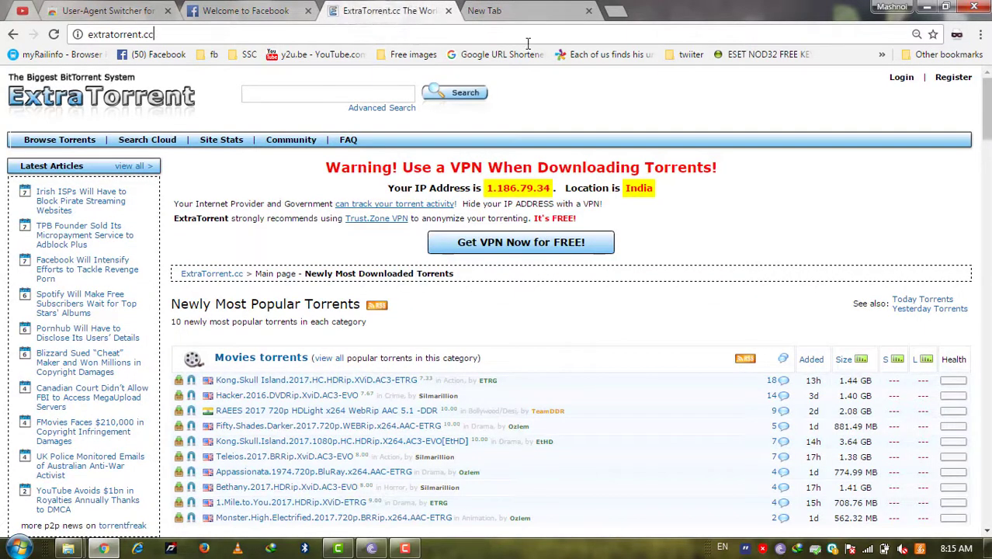
click(485, 10)
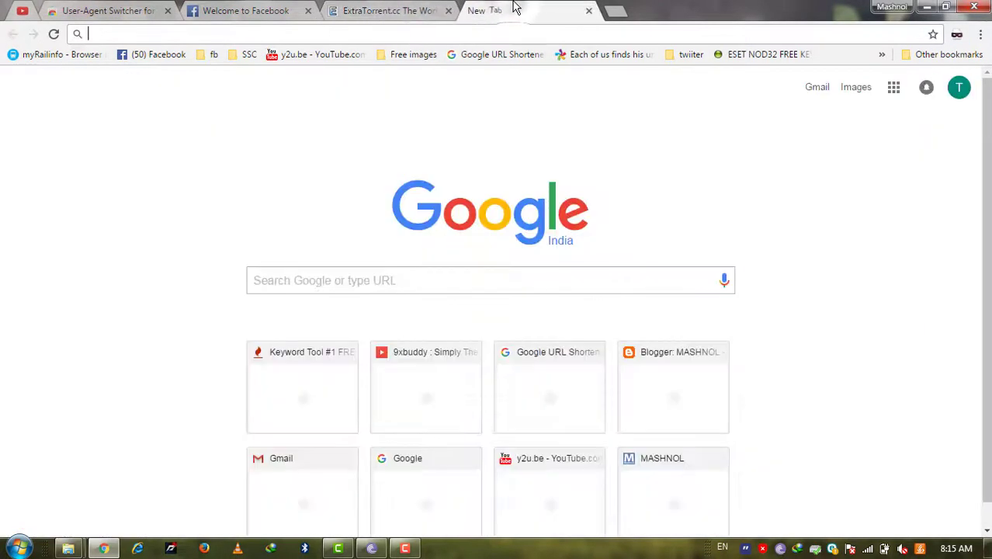
click(409, 8)
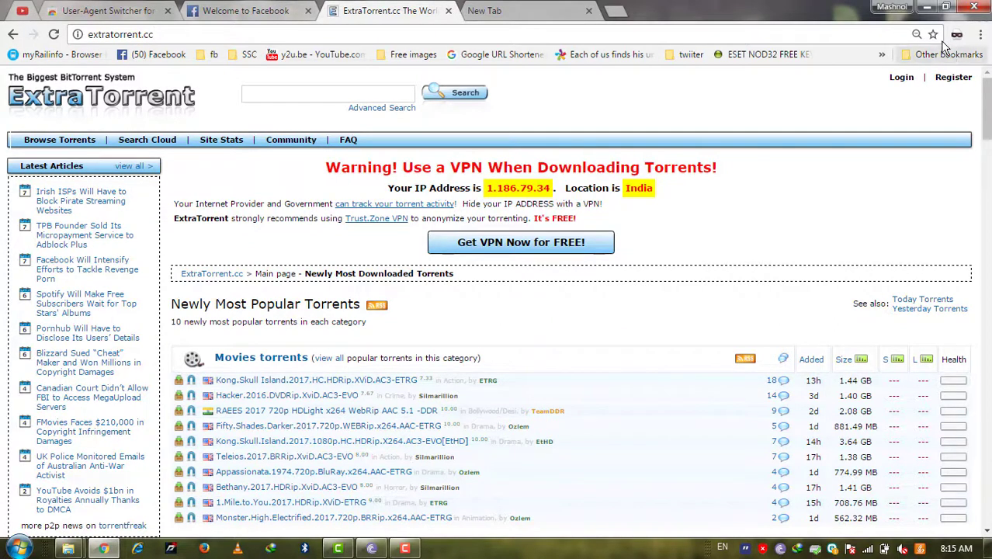
click(926, 12)
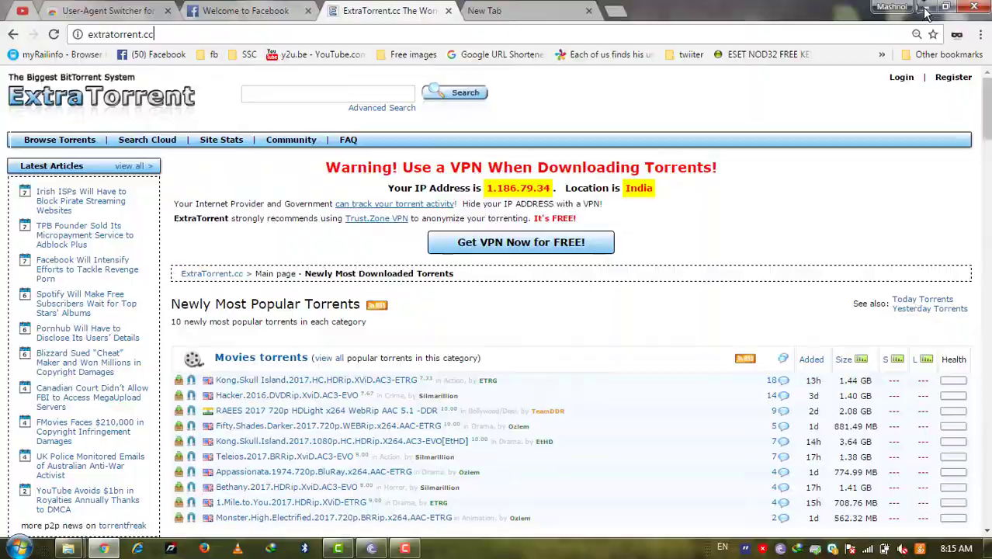
click(205, 548)
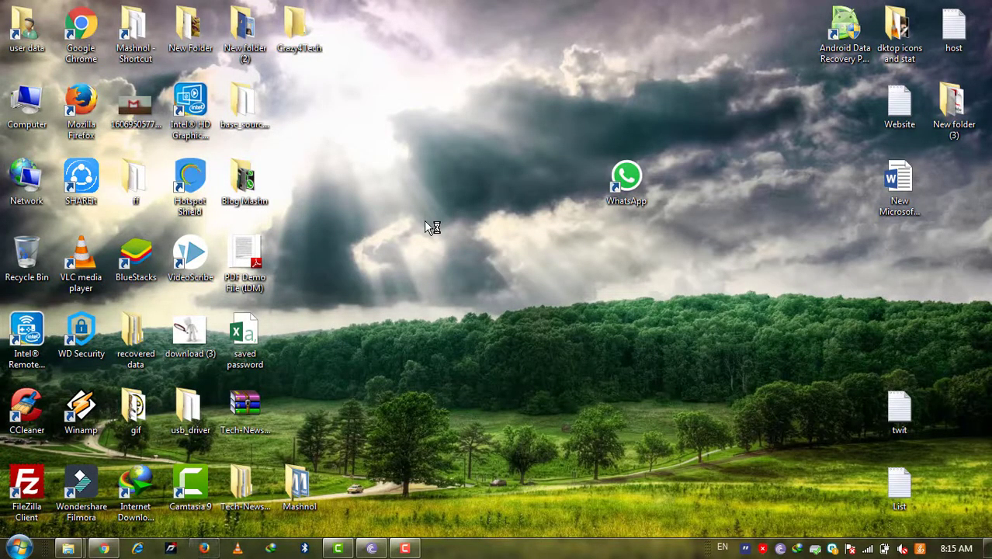
Step: Google 'user agent switcher for firefox' and open the User Agent Switcher add-on page
text(user)
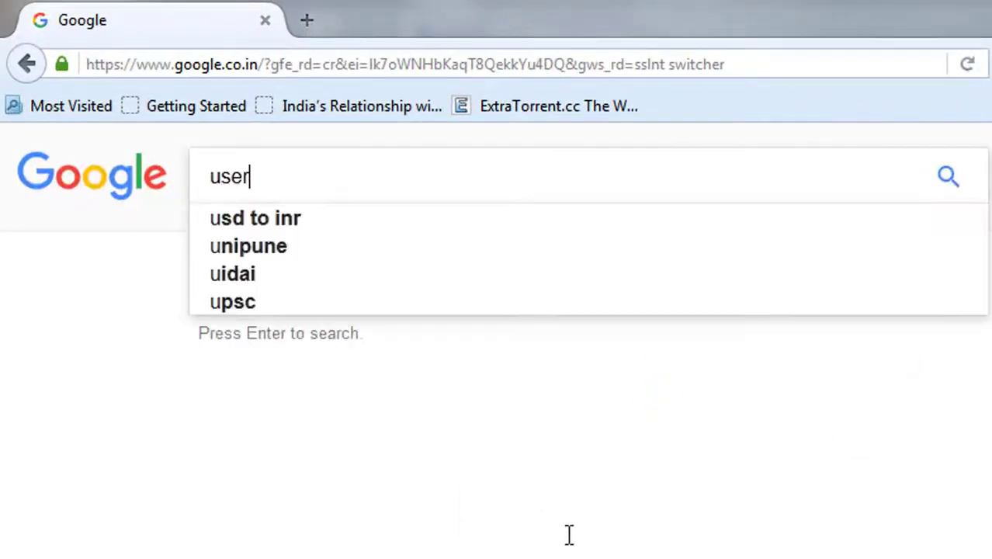
text( agent w)
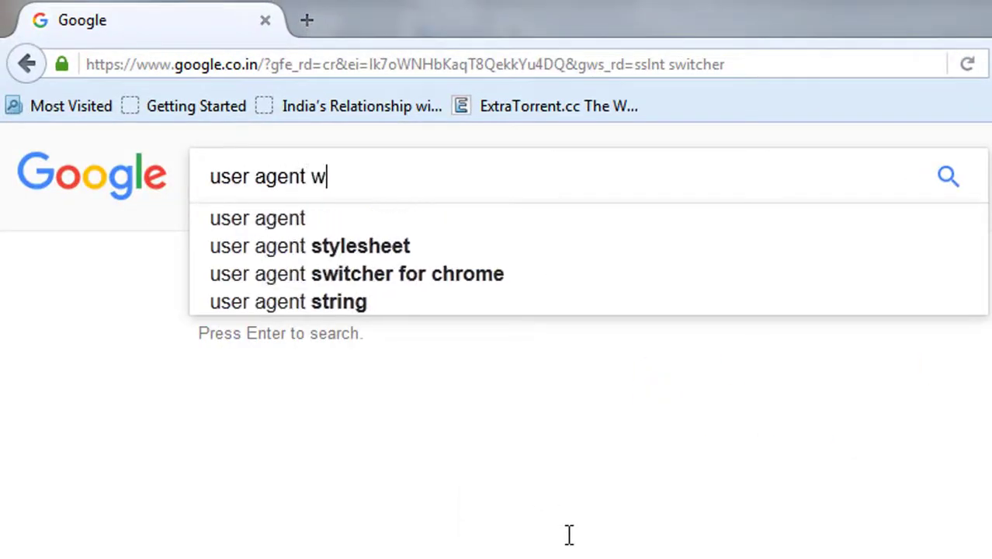
key(BackSpace)
text(switch)
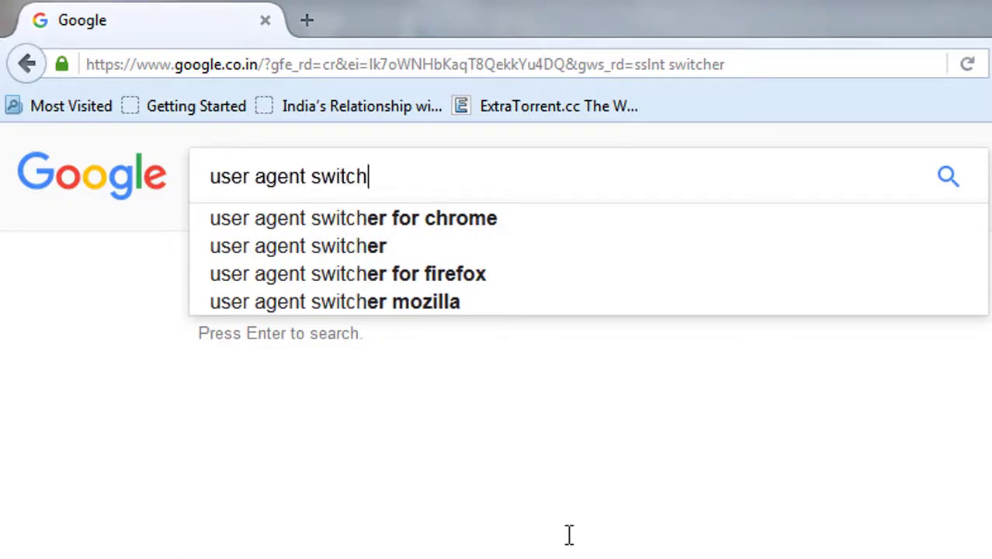
text(er)
key(Down)
key(Down)
key(Down)
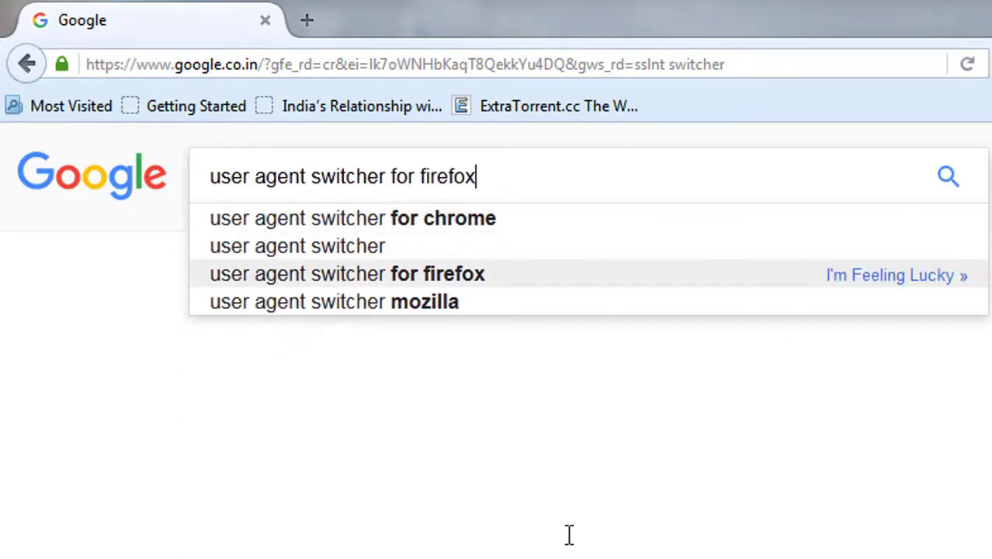
key(Return)
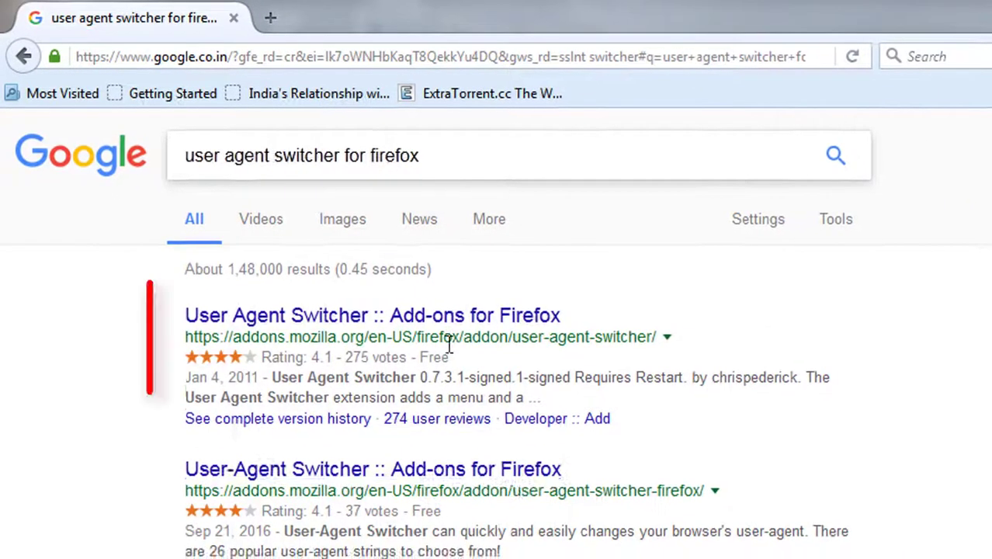
click(456, 314)
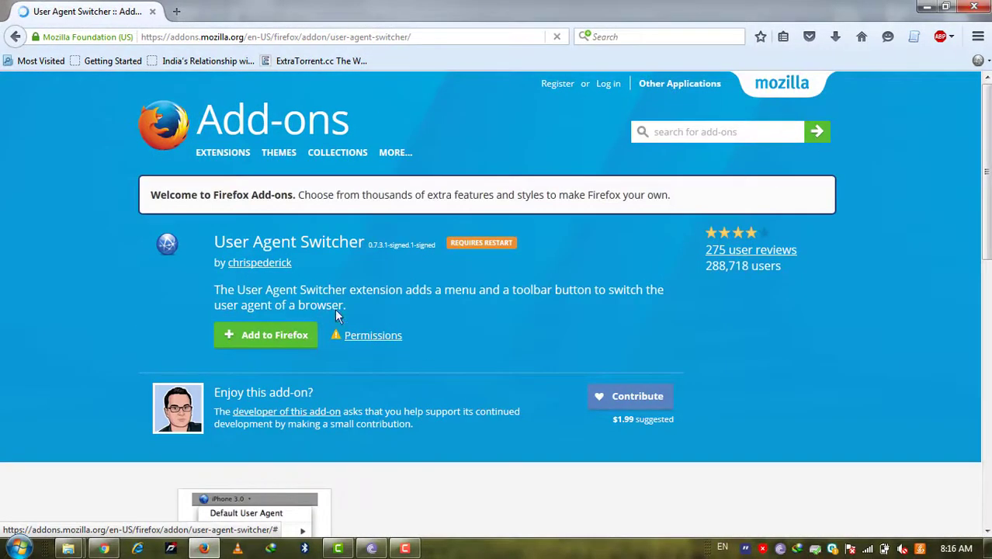
Step: Add User Agent Switcher to Firefox, approve the install, and restart the browser
click(264, 348)
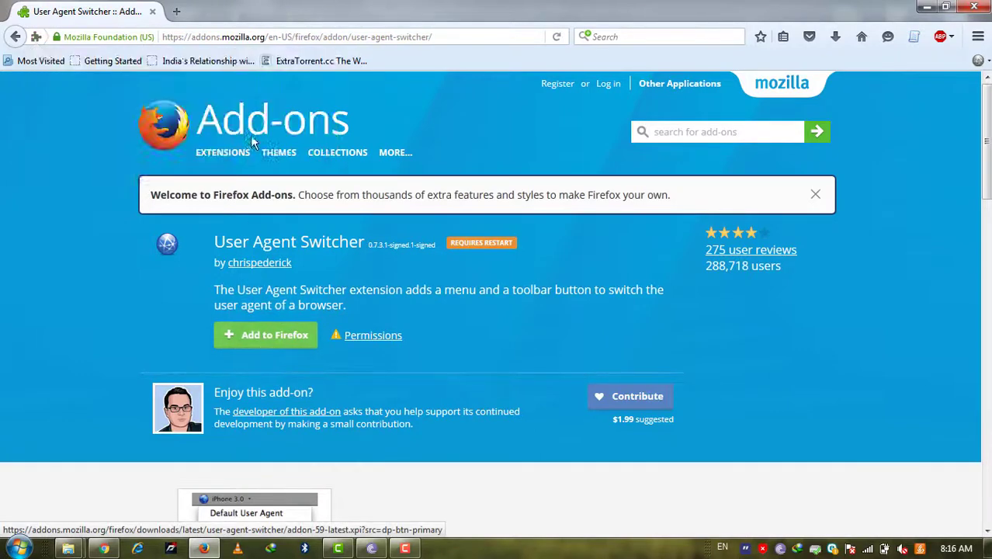
click(298, 148)
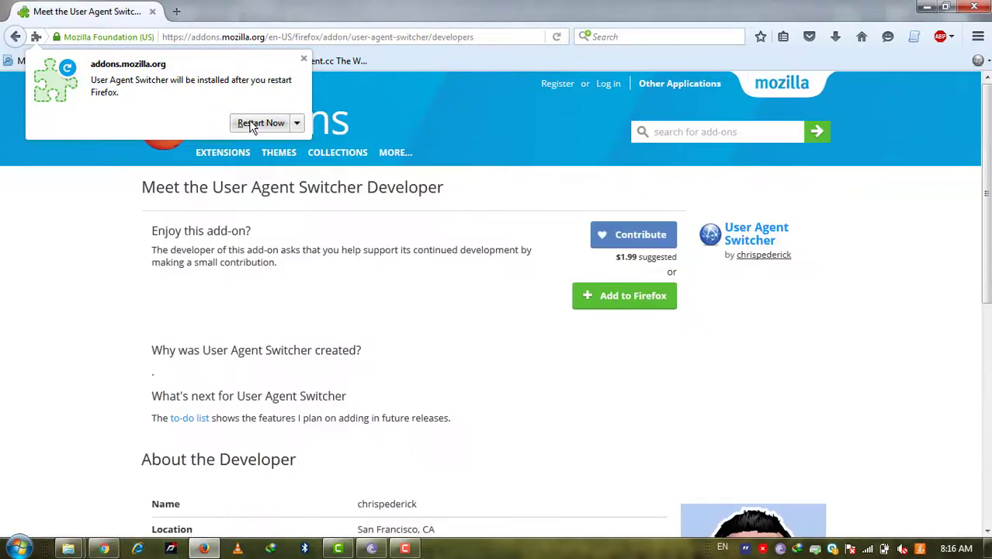
click(256, 124)
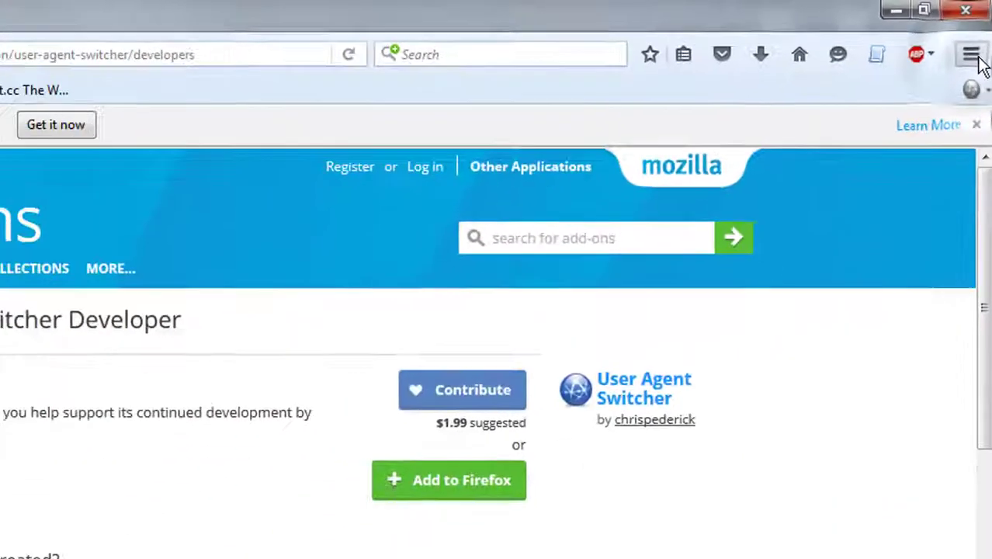
Step: Open the Add-ons Manager from Firefox's main menu
click(972, 51)
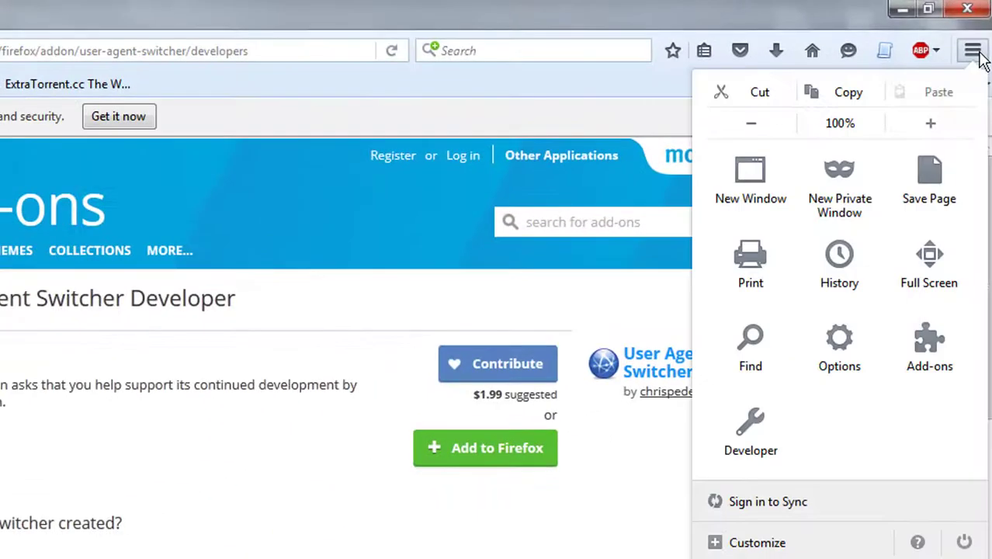
click(931, 350)
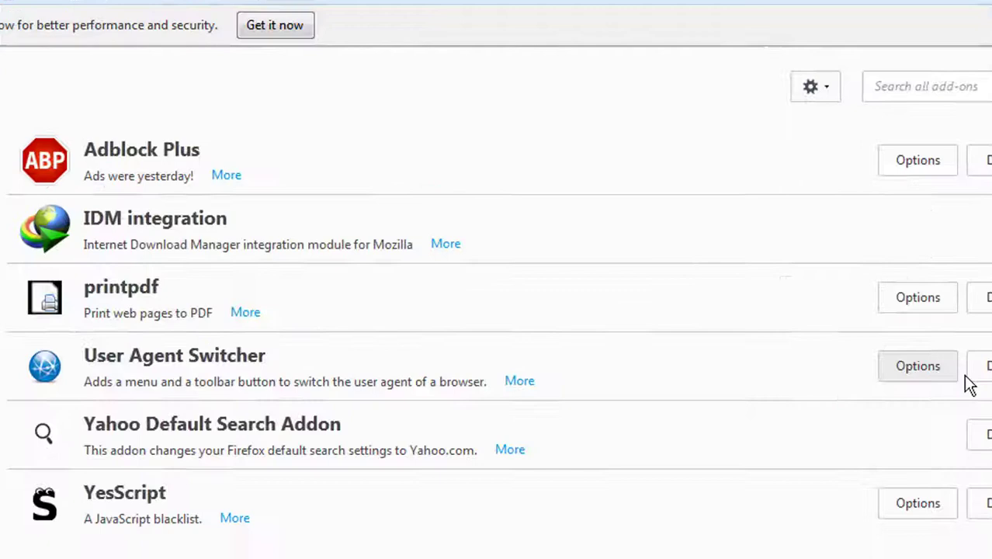
click(949, 375)
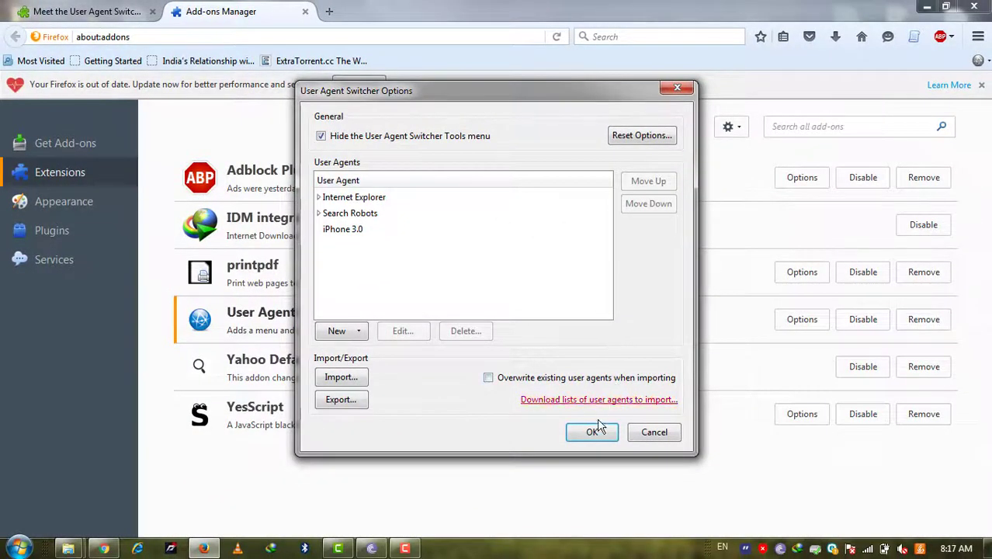
click(594, 432)
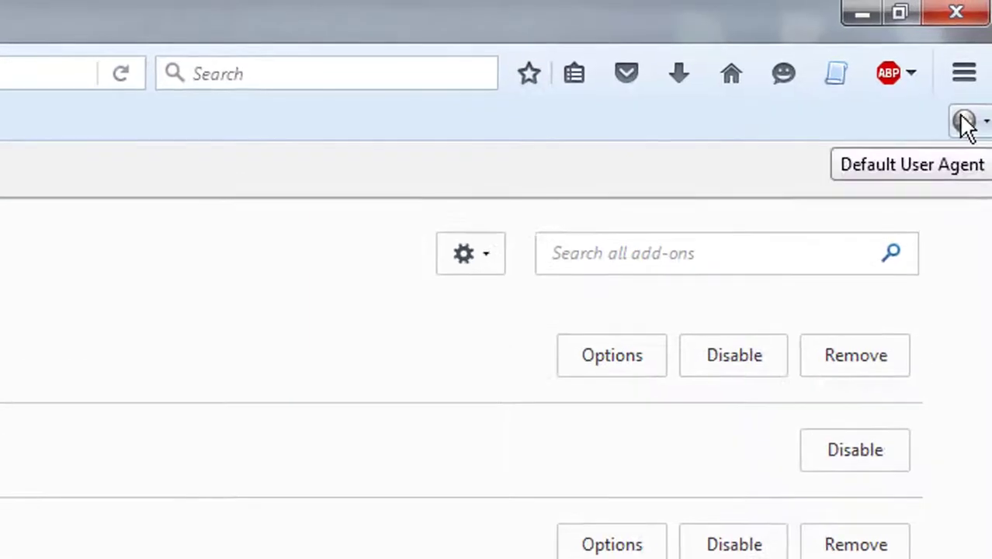
Step: Set the User Agent Switcher to iPhone 3.0, then switch to the empty new tab
click(969, 97)
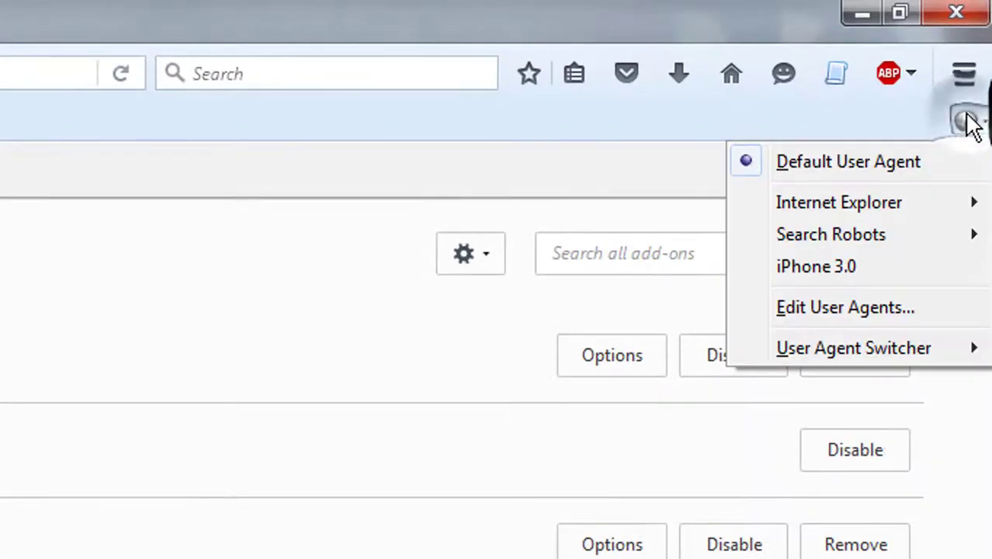
click(850, 161)
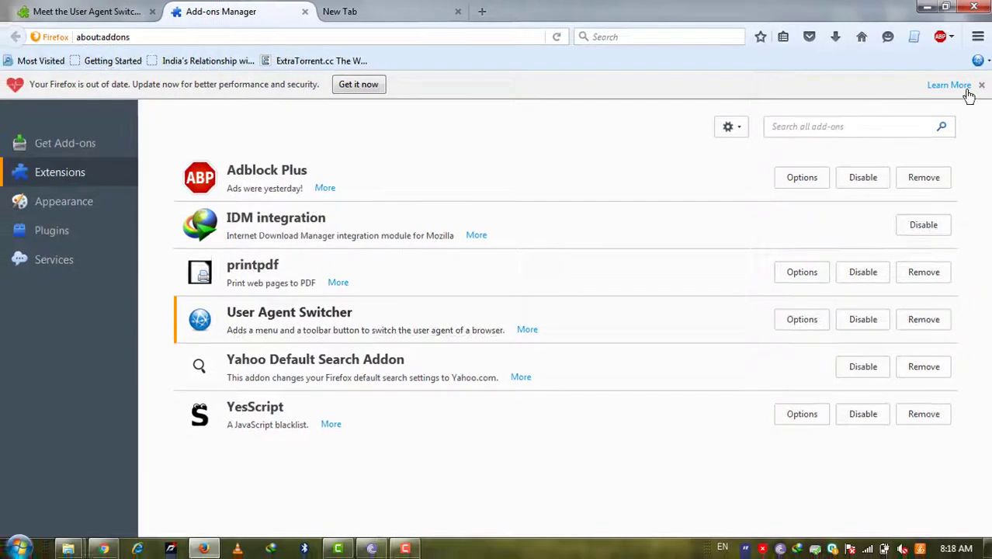
click(979, 64)
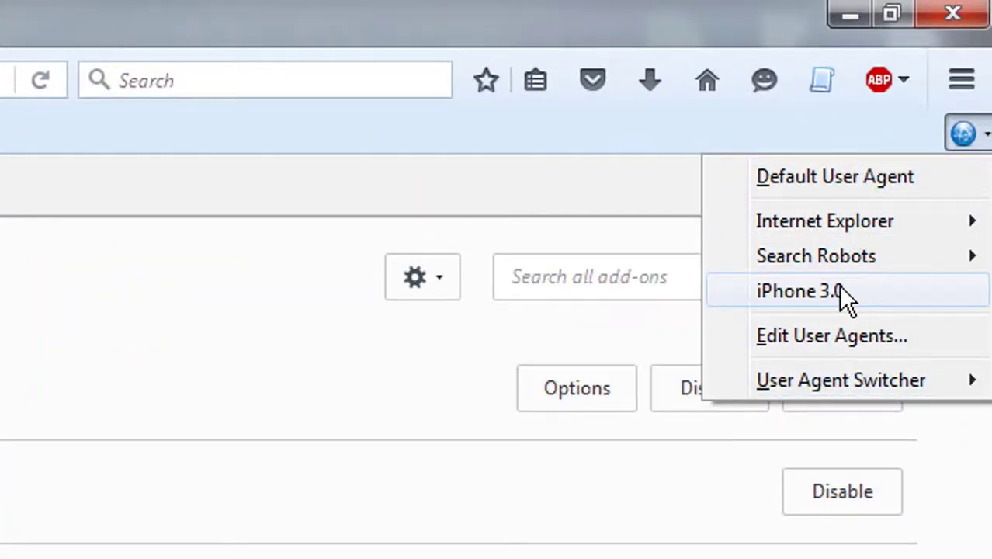
click(843, 297)
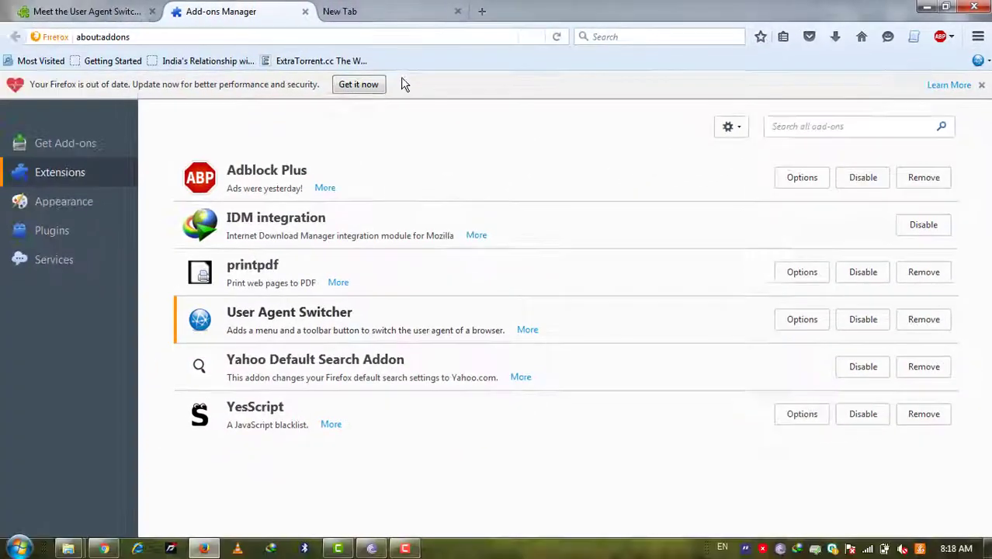
click(369, 11)
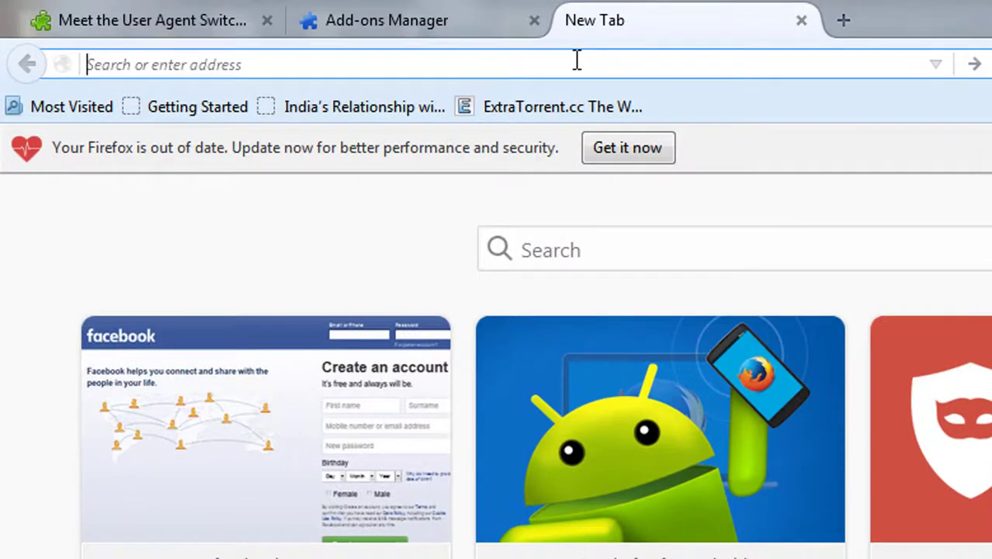
Step: Load extratorrent.cc in the new tab, reloading twice until the homepage appears
text(ex)
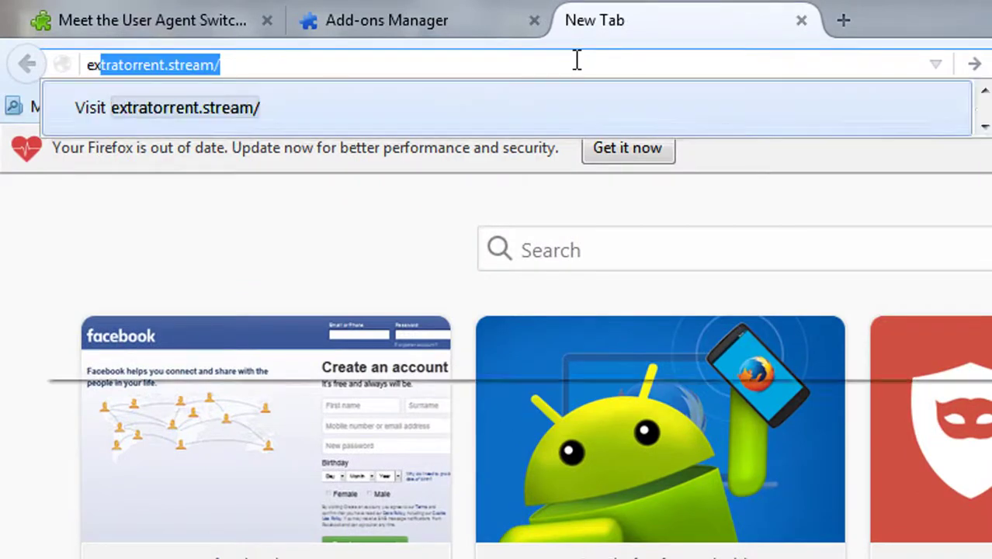
text(trator)
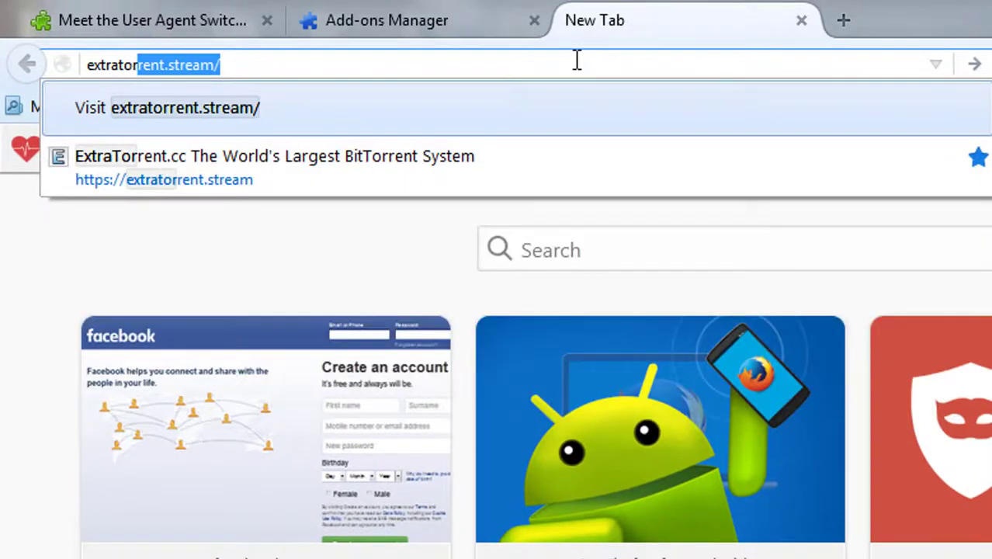
text(rent.cc)
key(Return)
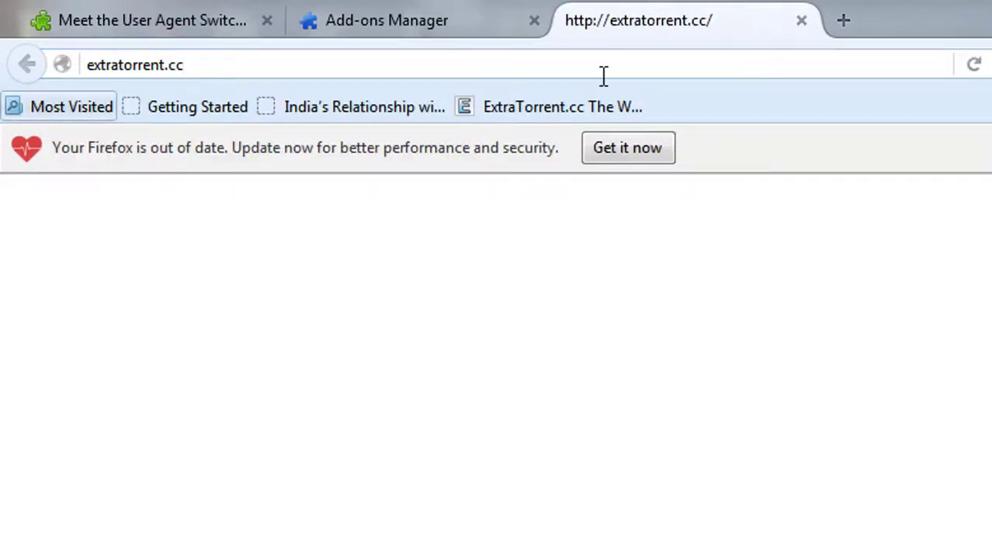
click(974, 66)
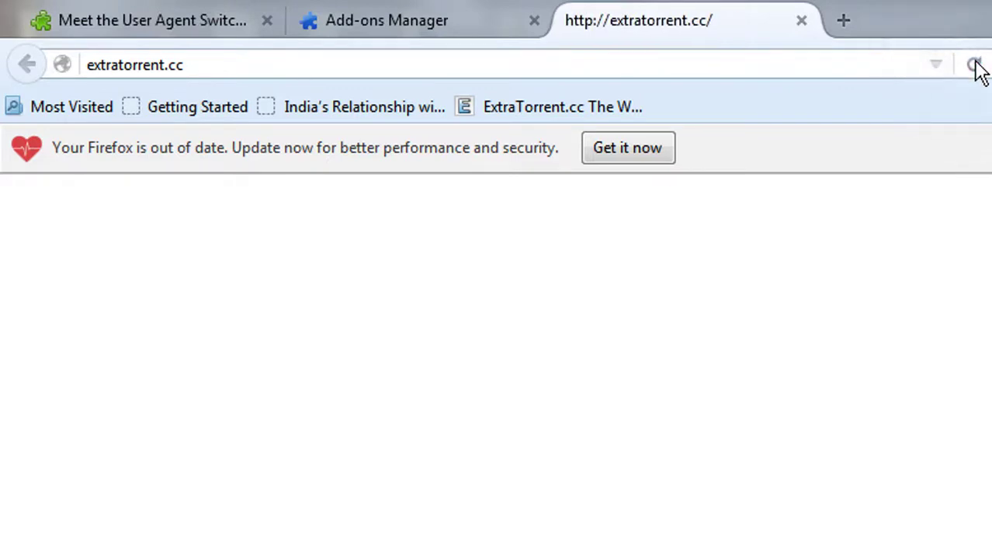
click(974, 65)
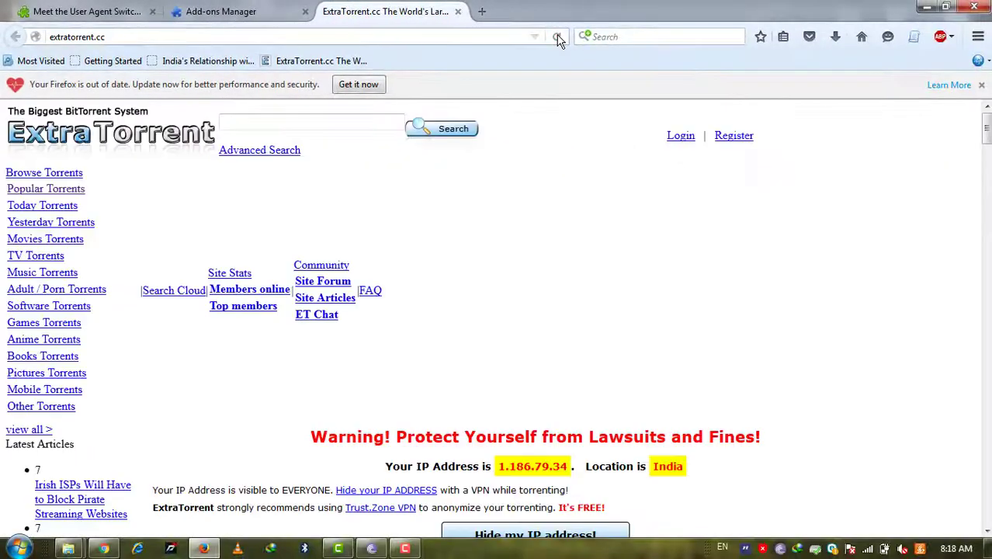
Step: Scroll down the ExtraTorrent homepage through the TV, Anime, Games and Pictures torrent lists
scroll(413, 225, down, 5)
scroll(413, 226, down, 4)
scroll(413, 225, down, 1)
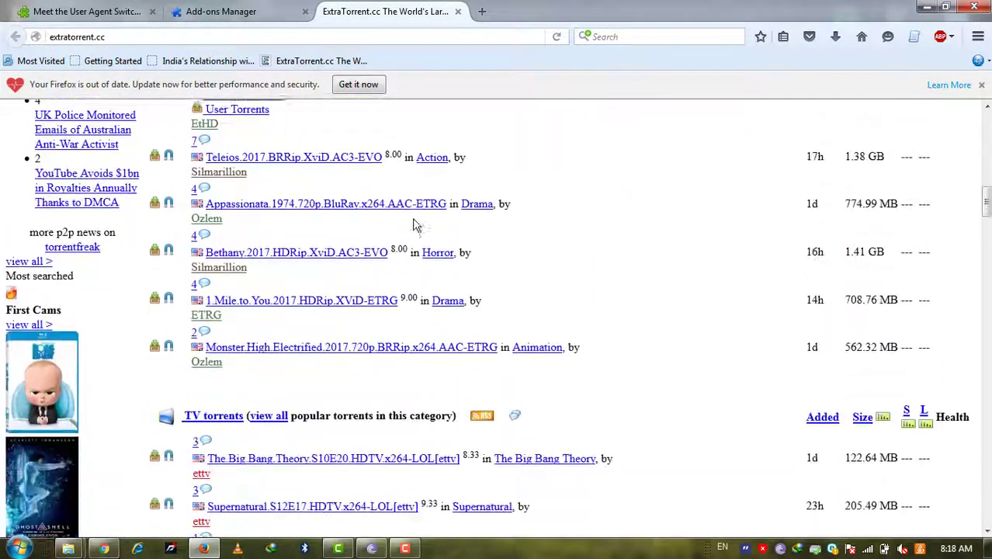
scroll(413, 225, down, 2)
scroll(413, 225, down, 5)
scroll(413, 225, down, 4)
scroll(413, 225, down, 3)
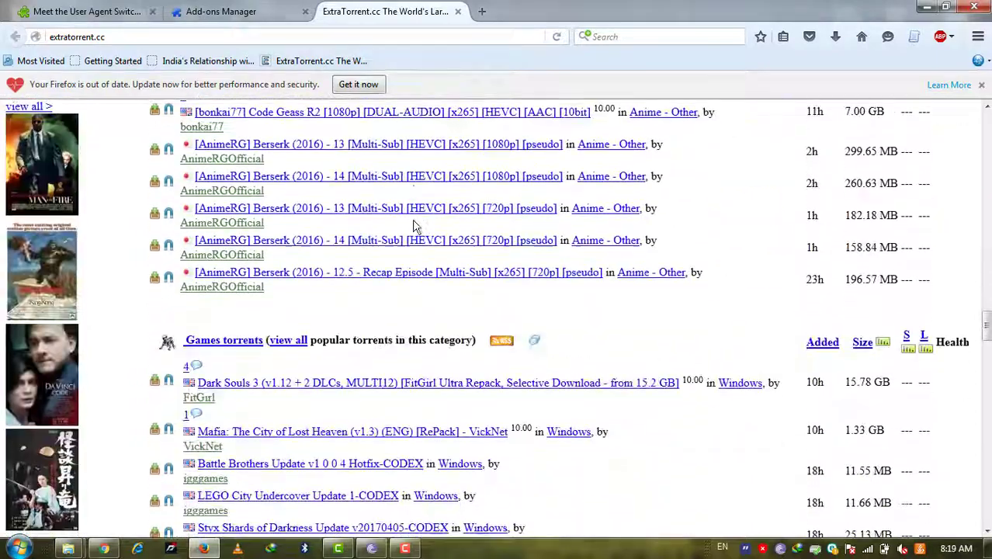
scroll(413, 225, down, 3)
scroll(413, 225, down, 5)
scroll(413, 225, down, 3)
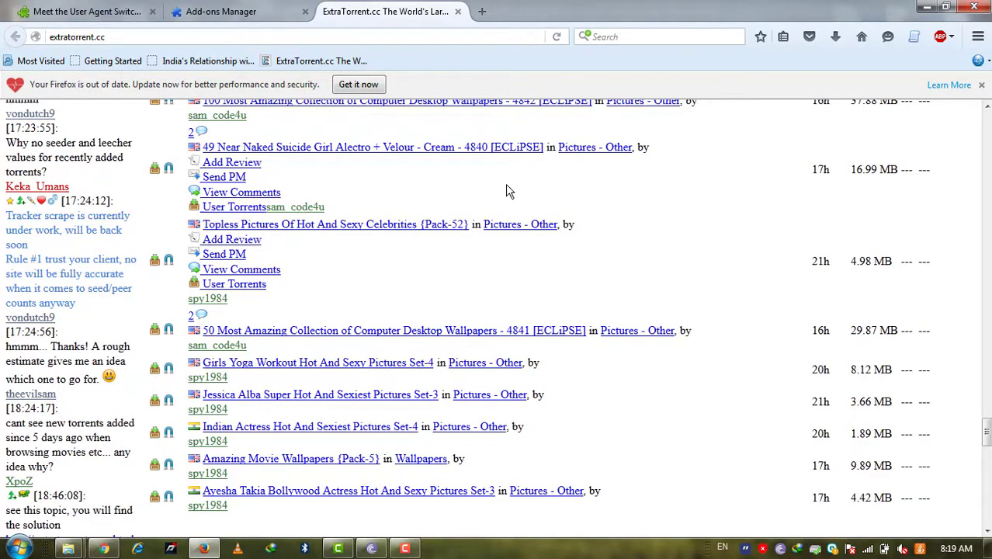
Step: Scroll back up the homepage and select the whole site address
scroll(509, 191, up, 3)
scroll(509, 191, up, 5)
scroll(508, 187, up, 5)
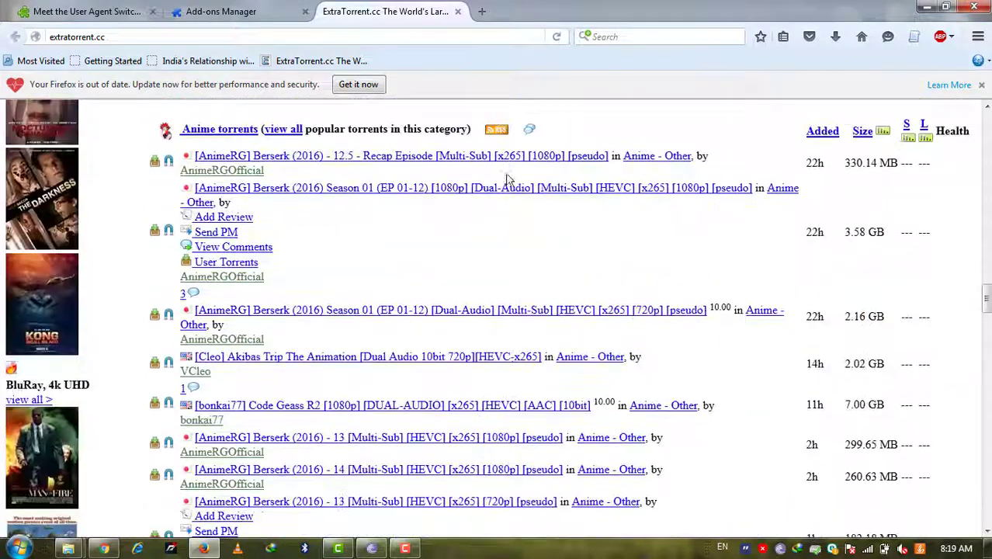
click(336, 39)
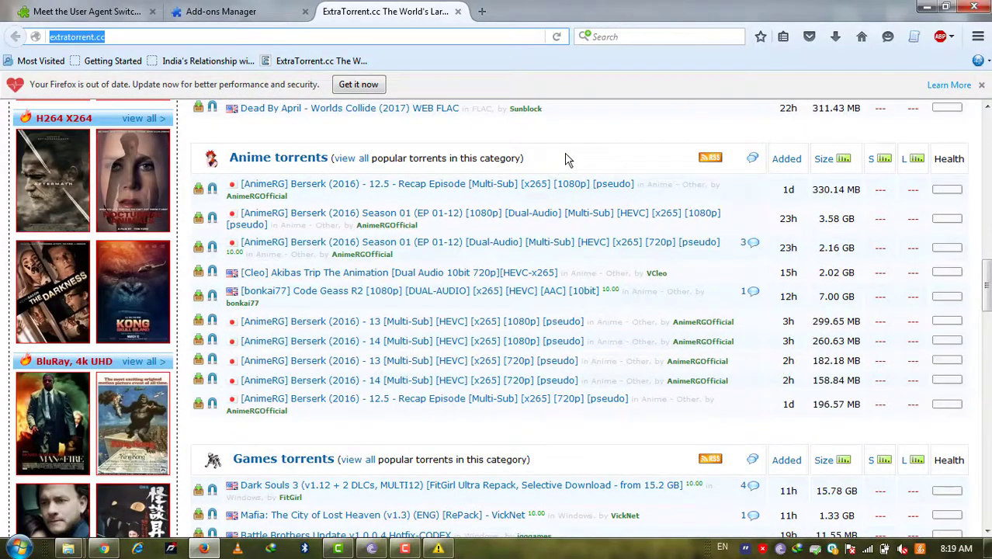
scroll(592, 146, up, 5)
scroll(592, 198, up, 5)
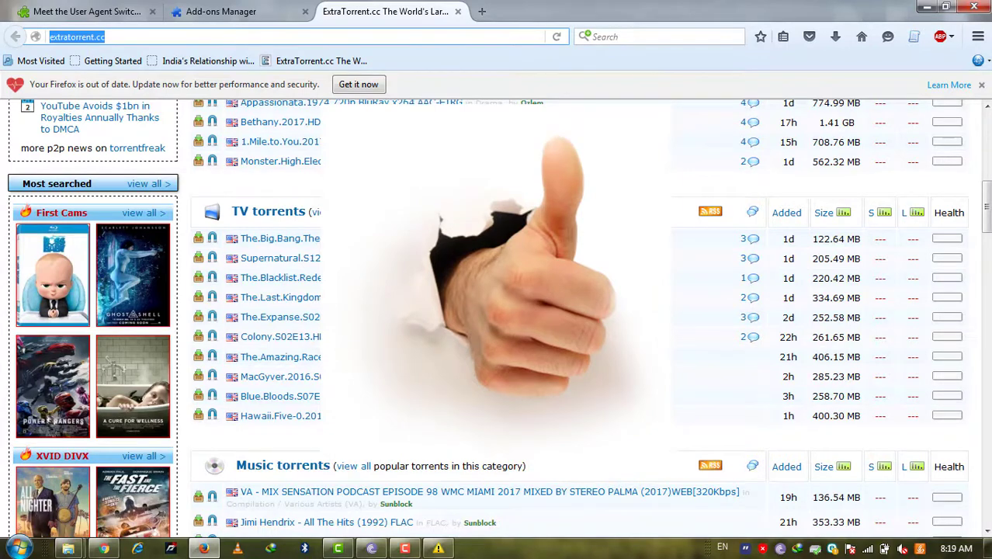
Step: Scroll up to the Newly Most Popular Movies section on ExtraTorrent
scroll(496, 311, up, 2)
scroll(497, 311, up, 5)
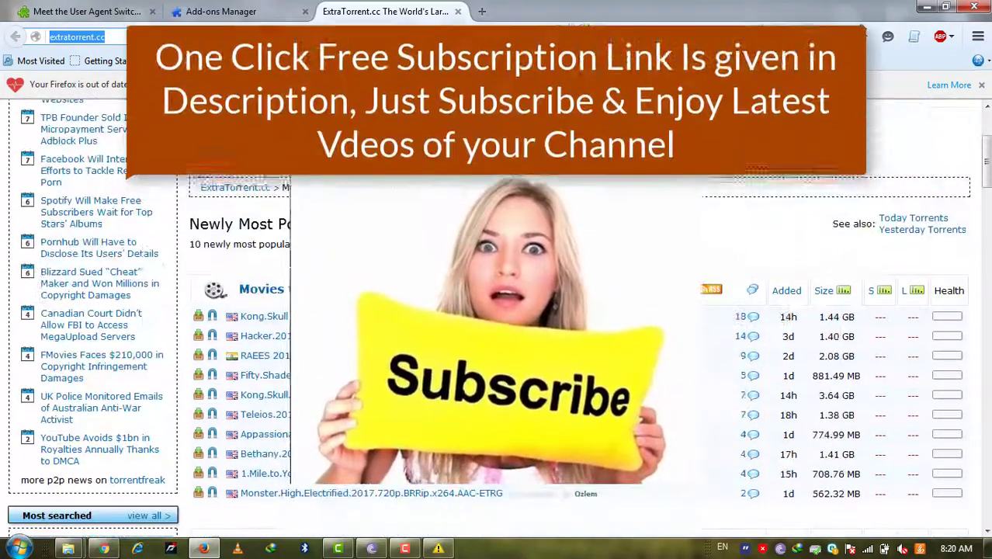